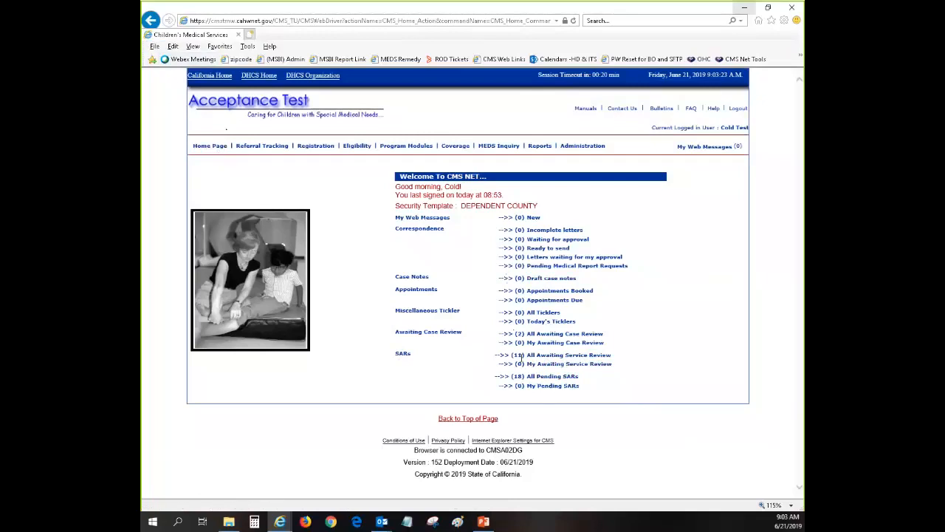
Review the welcome summary's SAR counts, then start a new browser session with separate login.
left_click_drag(381, 352, 492, 356)
left_click(455, 389)
left_click(155, 47)
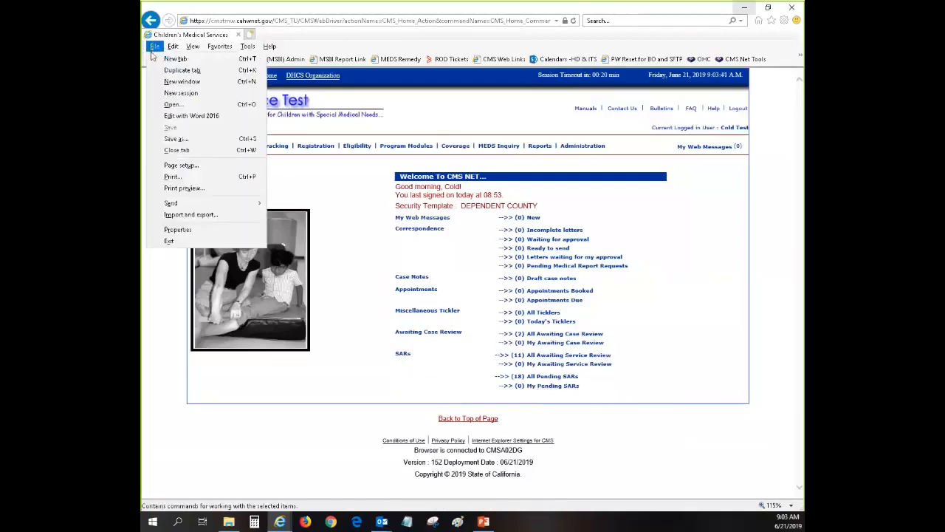
left_click(180, 93)
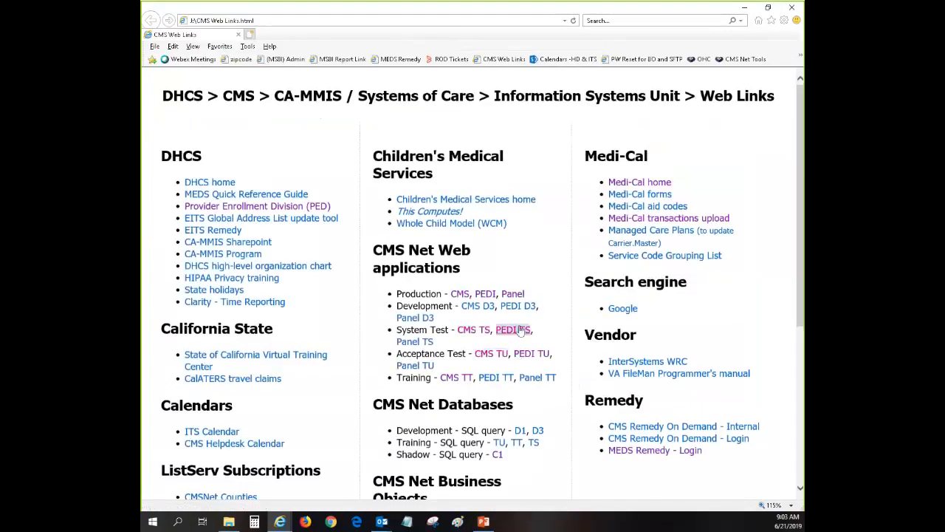
Log into the CMS Acceptance Test site with the statewide test account's user ID and password.
left_click(486, 360)
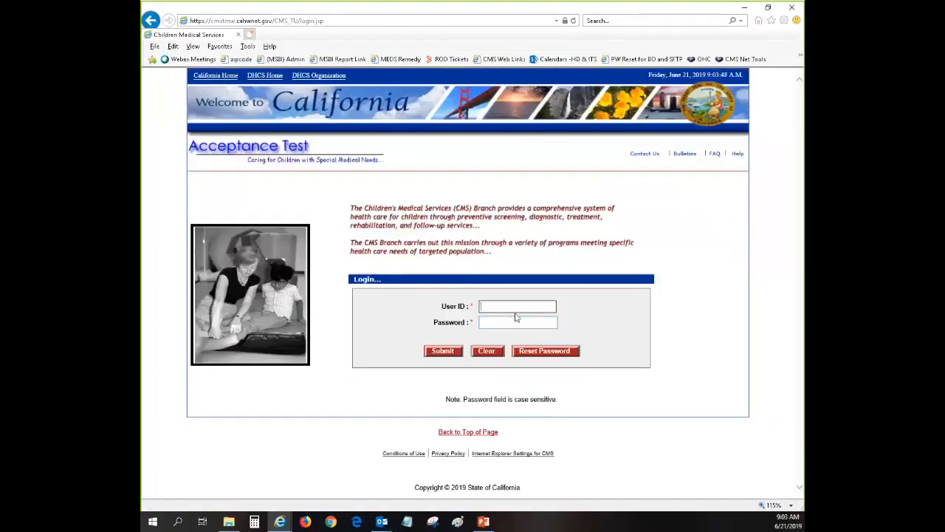
type("stest")
key("Tab")
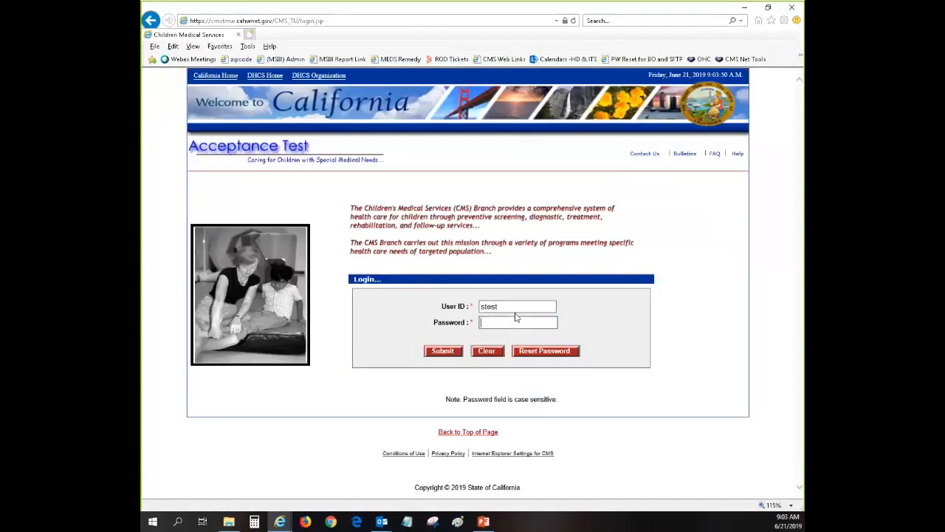
type("••••••")
key("Return")
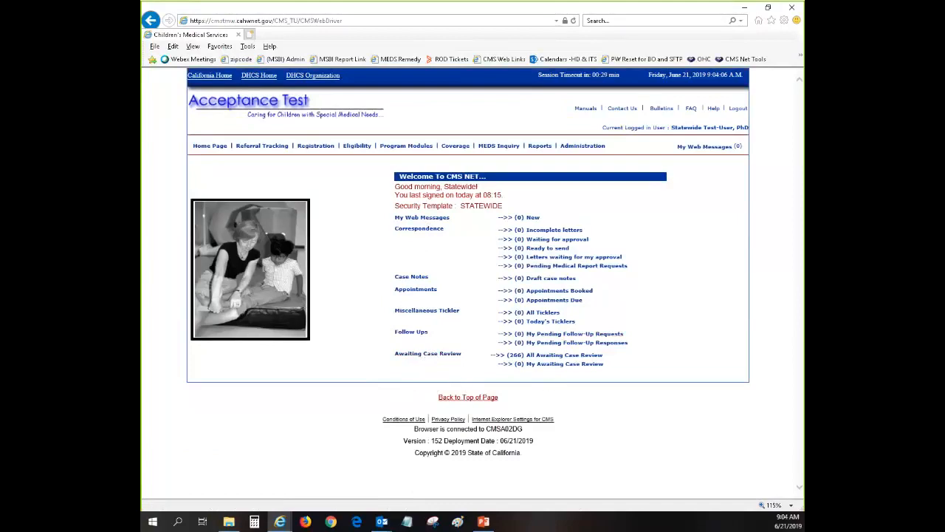
Minimize the statewide window and open the Service Authorization search via Program Modules > Authorization.
left_click(746, 8)
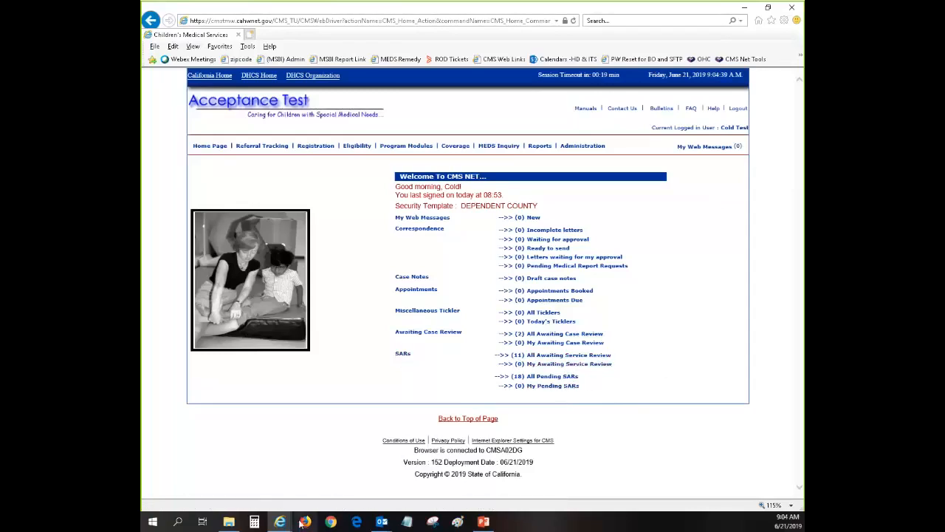
mouse_move(409, 147)
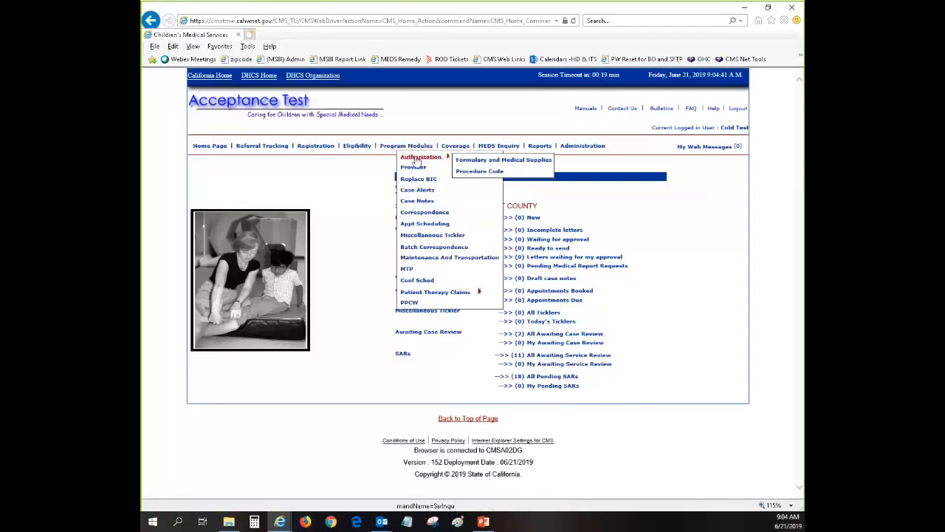
left_click(422, 158)
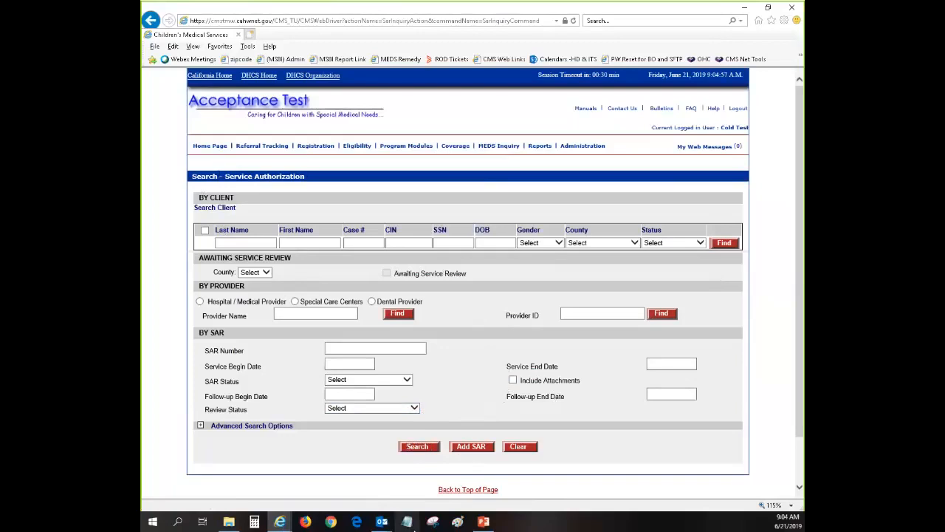
In the statewide window, open the Service Authorization search and set County to Alpine.
mouse_move(284, 522)
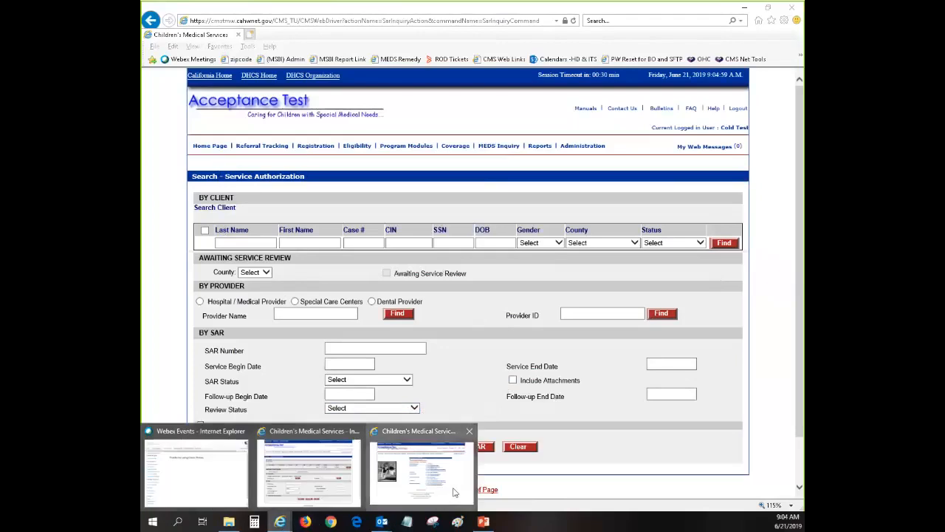
left_click(452, 491)
mouse_move(391, 147)
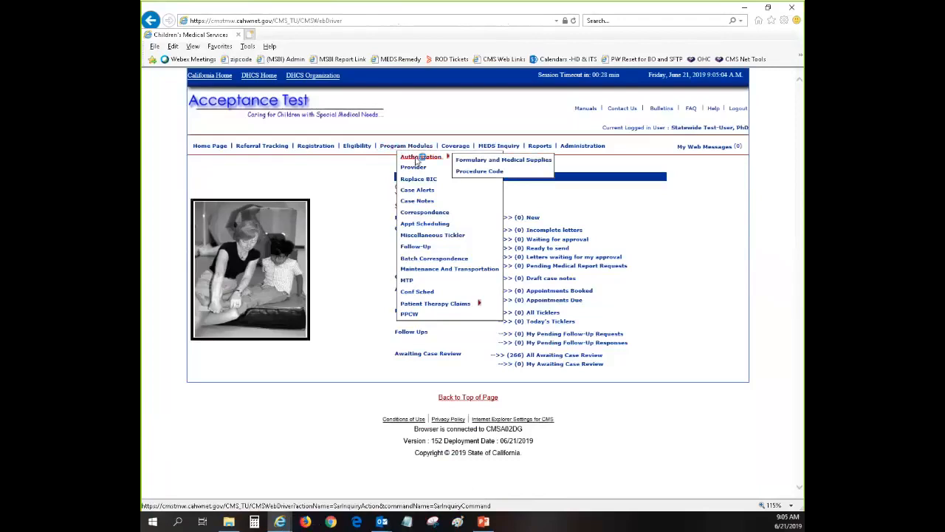
left_click(416, 159)
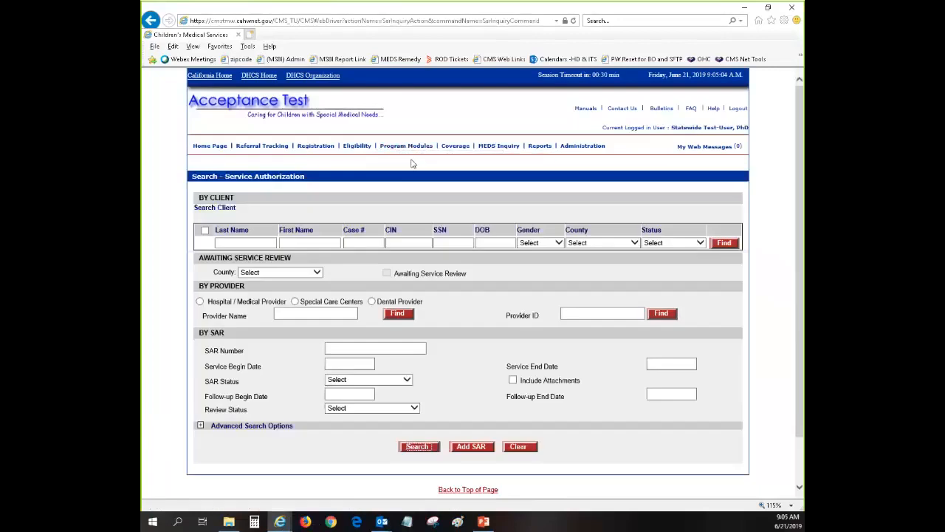
left_click(317, 272)
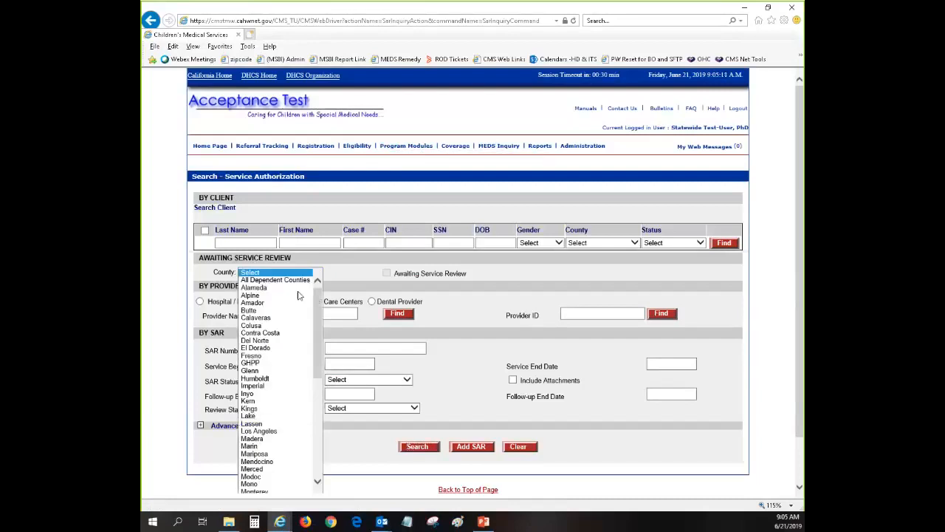
left_click(294, 296)
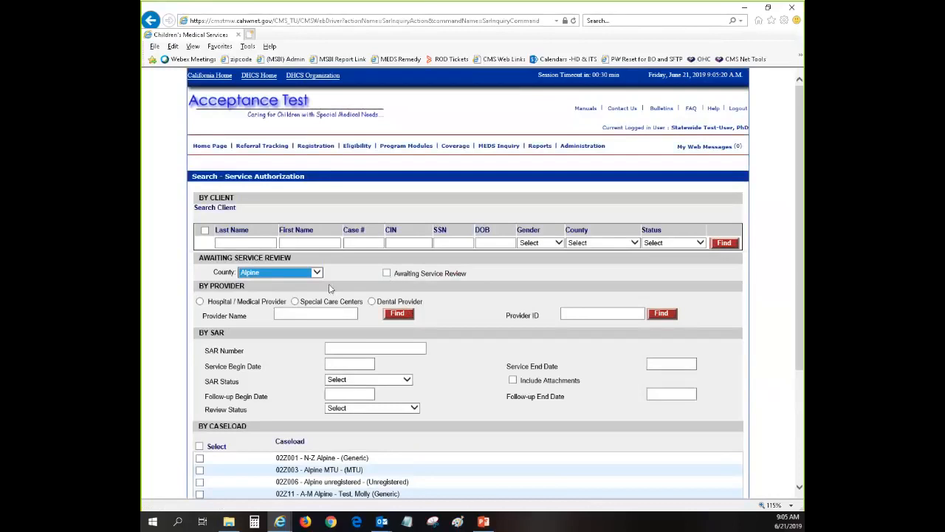
Search SARs awaiting service review with Pending ISCD Review status; no records are found.
left_click(386, 273)
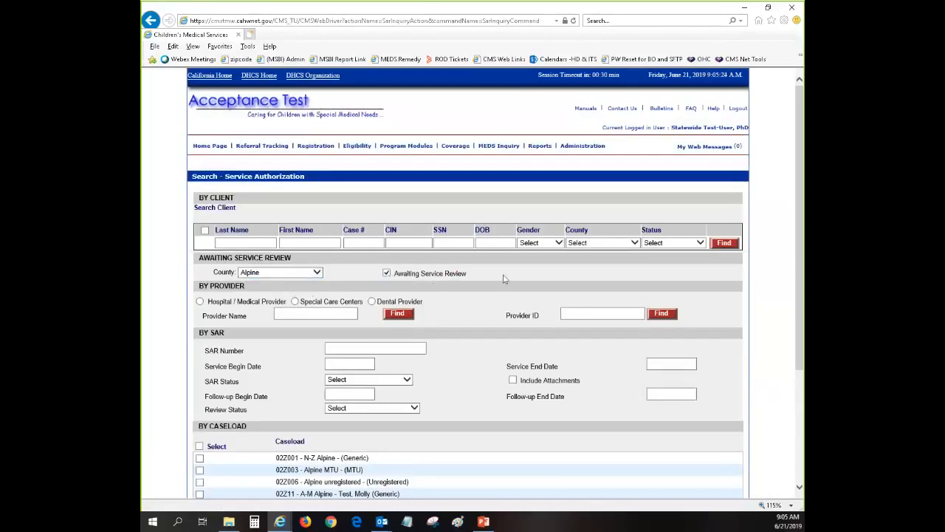
scroll(547, 322, "down", 3)
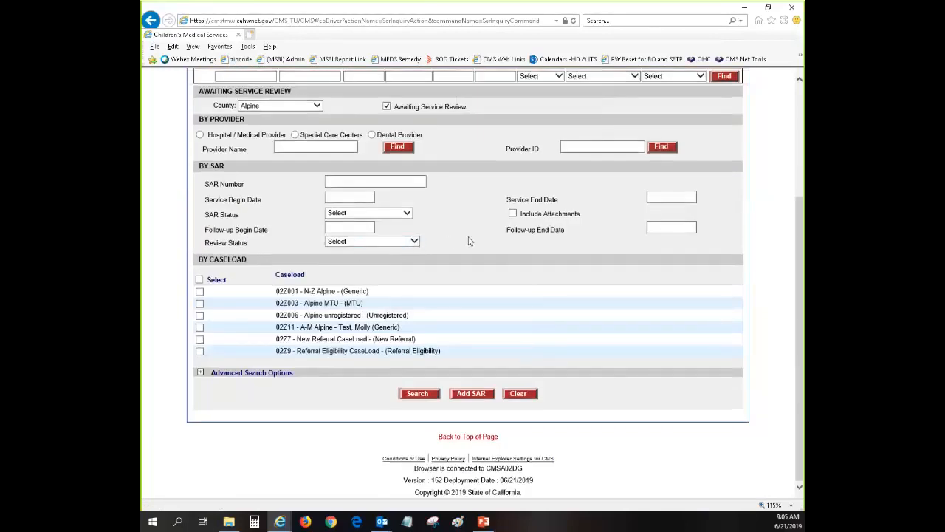
left_click(412, 241)
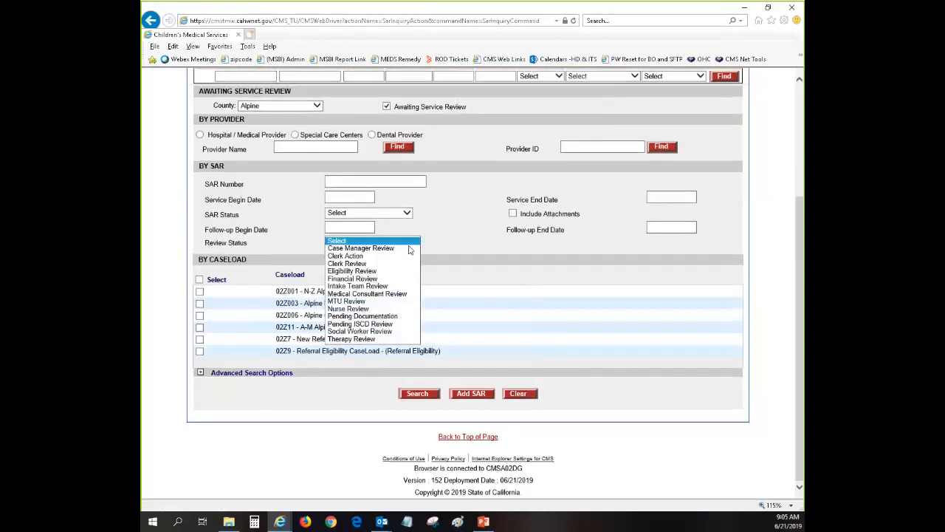
left_click(469, 232)
left_click(414, 242)
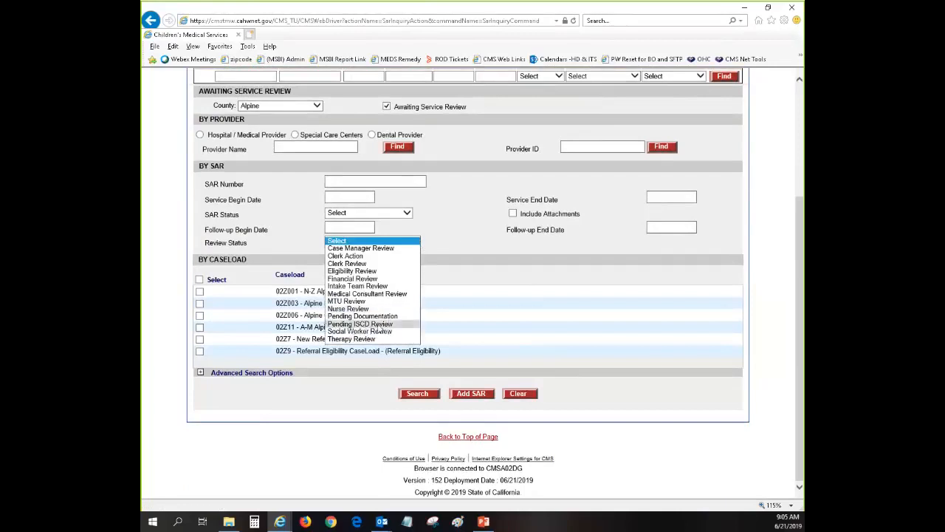
left_click(377, 324)
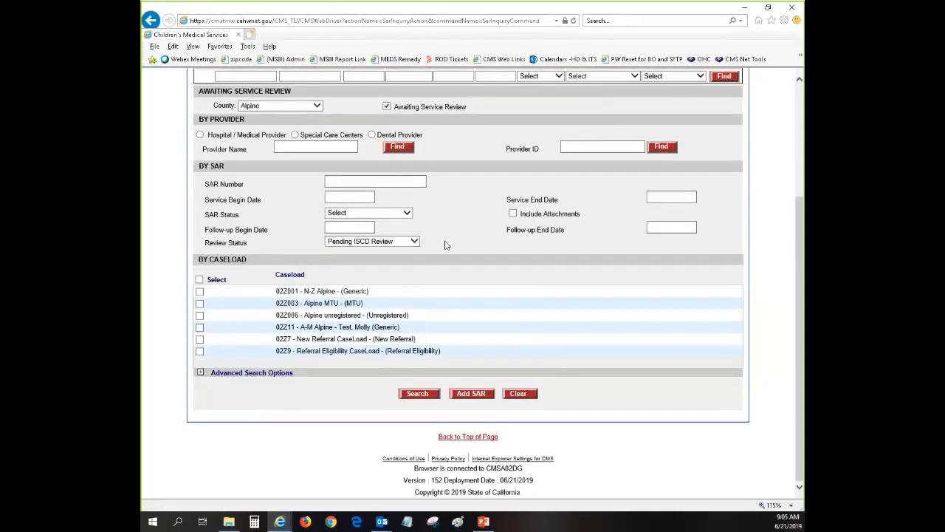
scroll(446, 248, "up", 5)
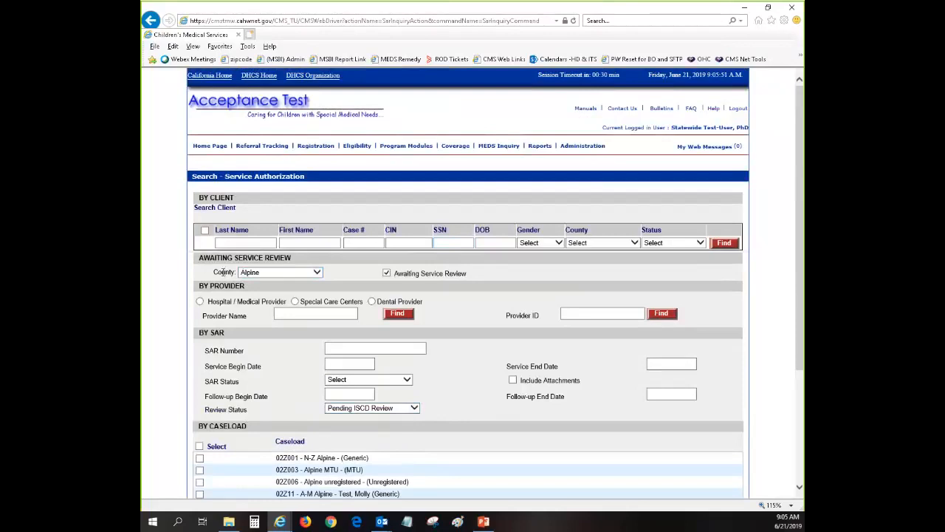
scroll(505, 430, "down", 3)
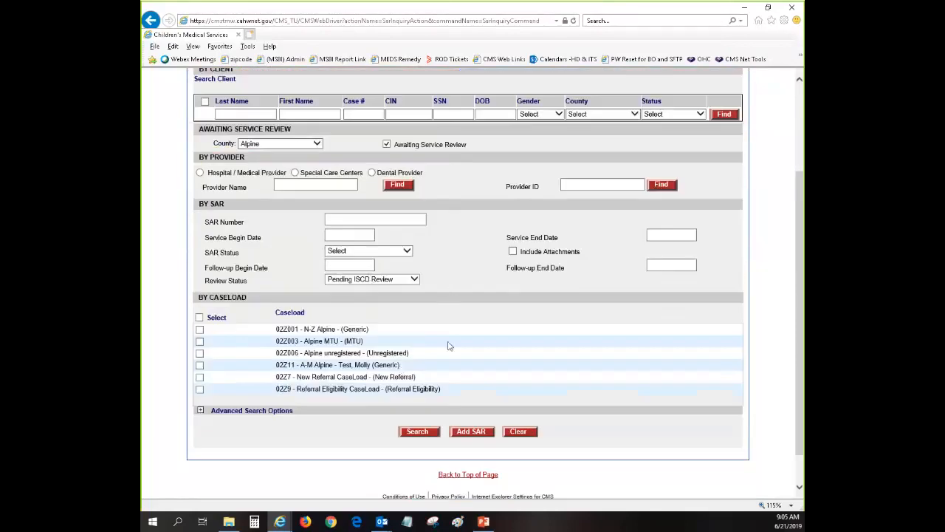
left_click(409, 436)
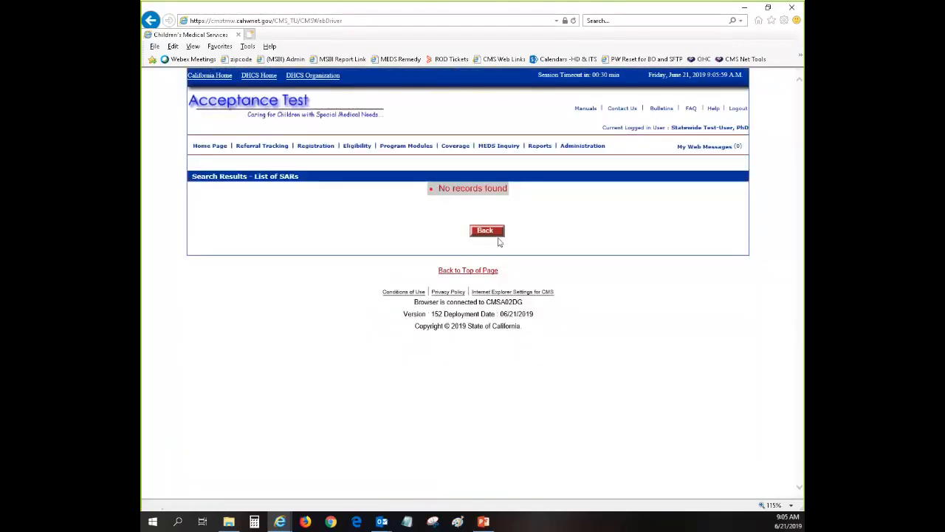
left_click(485, 231)
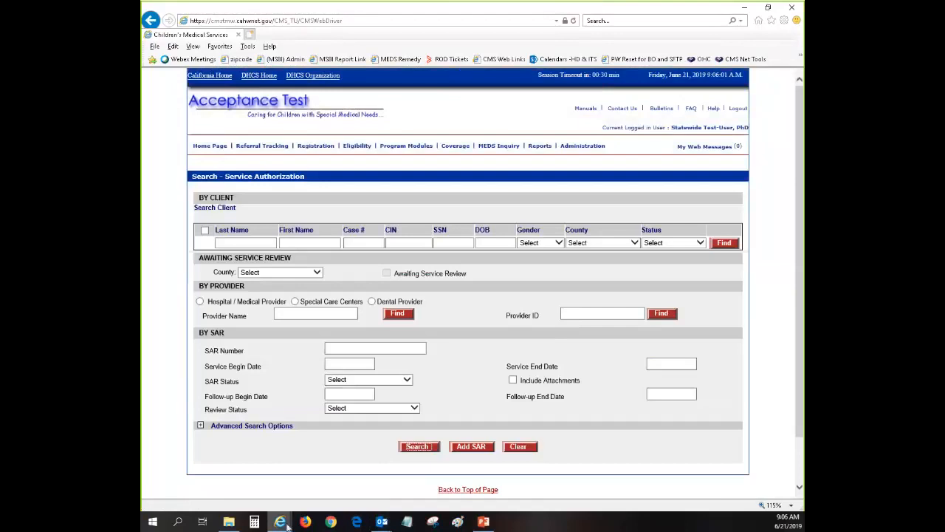
left_click(323, 487)
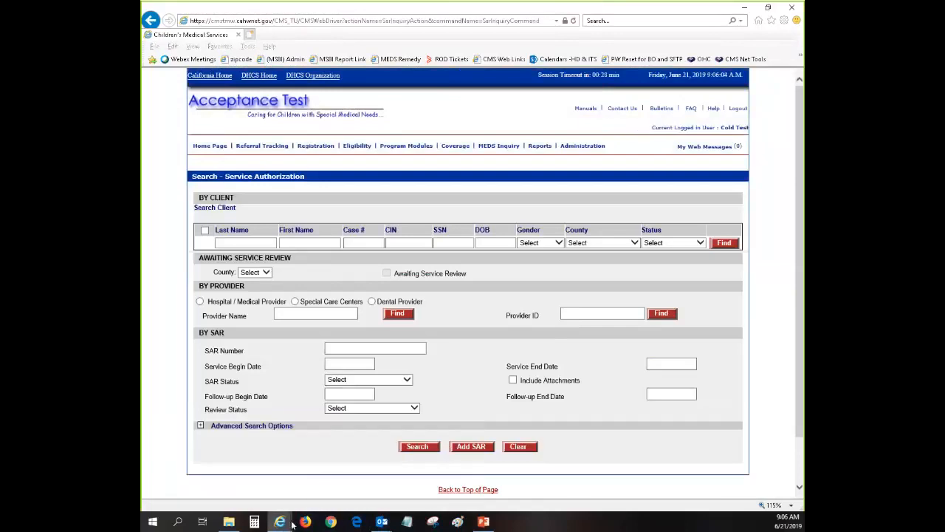
mouse_move(292, 521)
left_click(390, 474)
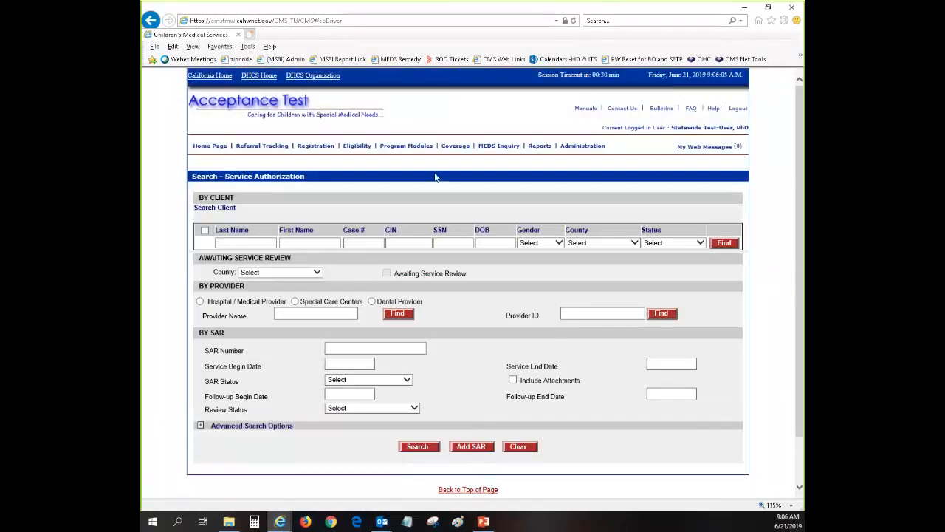
mouse_move(280, 521)
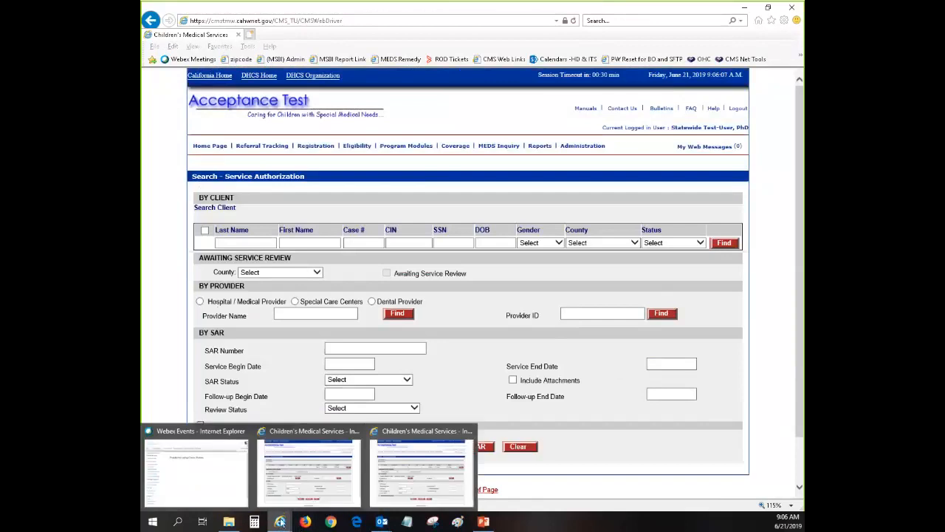
left_click(298, 483)
left_click(215, 149)
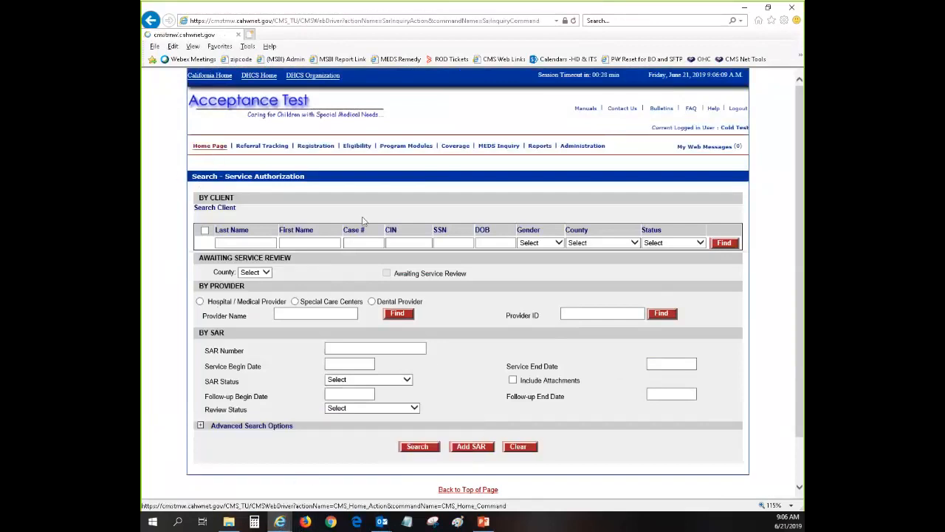
left_click(571, 357)
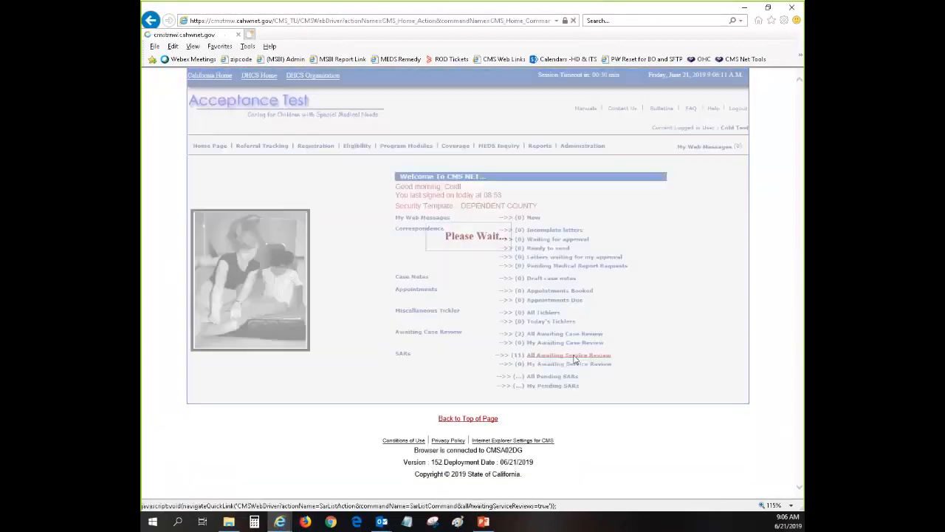
scroll(659, 395, "down", 3)
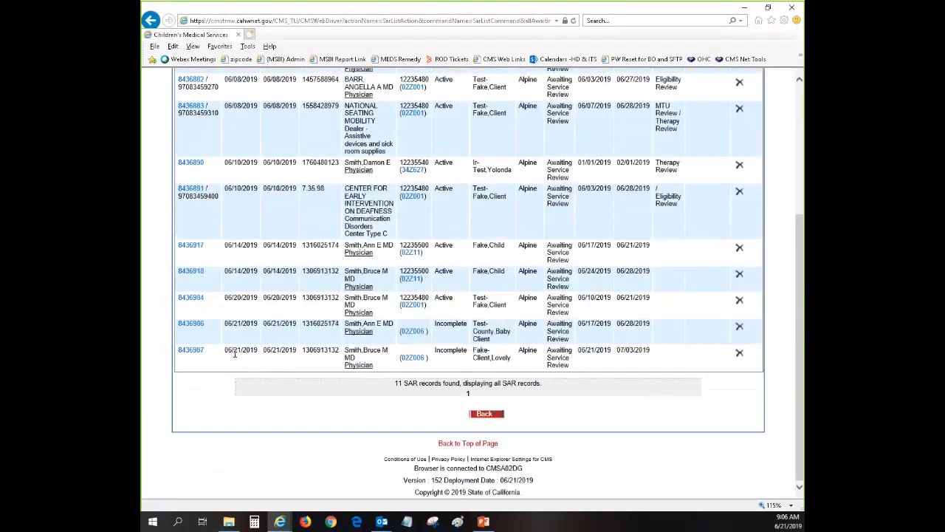
left_click(185, 323)
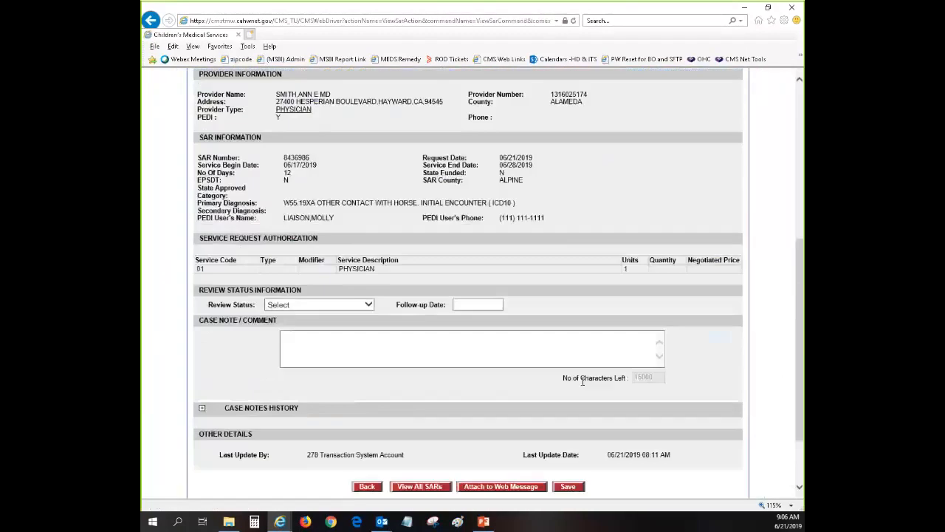
left_click(347, 304)
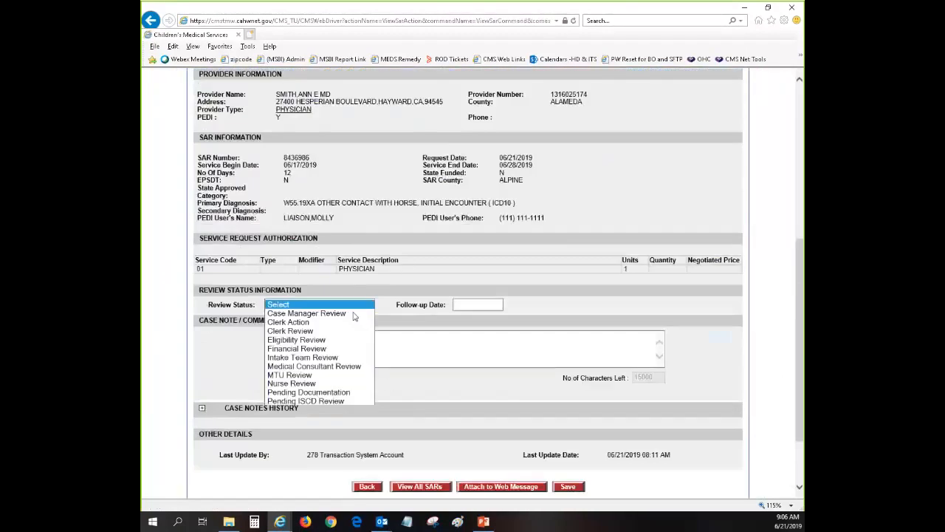
left_click(350, 400)
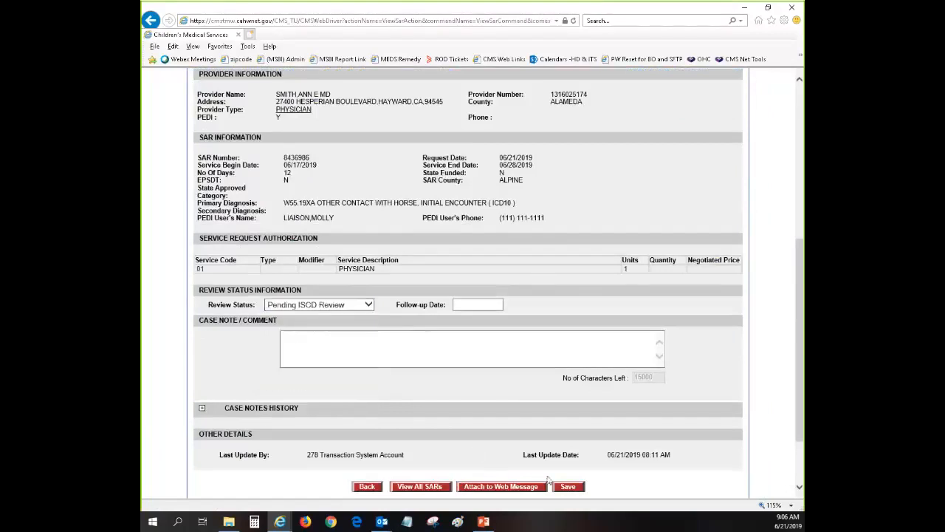
left_click(569, 487)
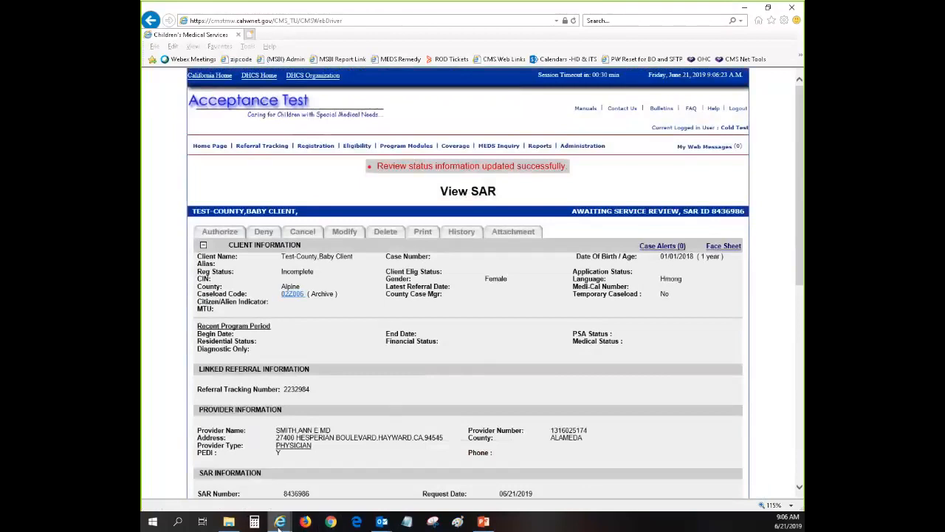
left_click(406, 480)
left_click(316, 272)
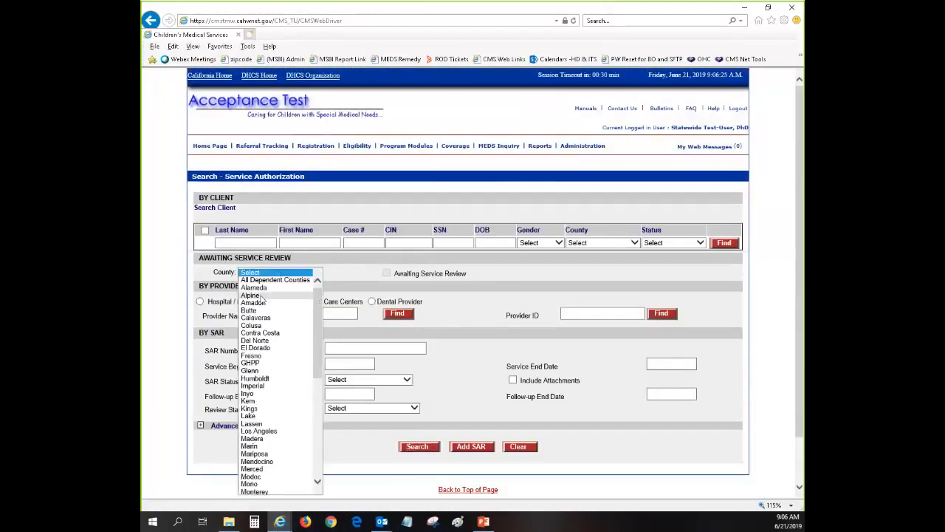
left_click(262, 295)
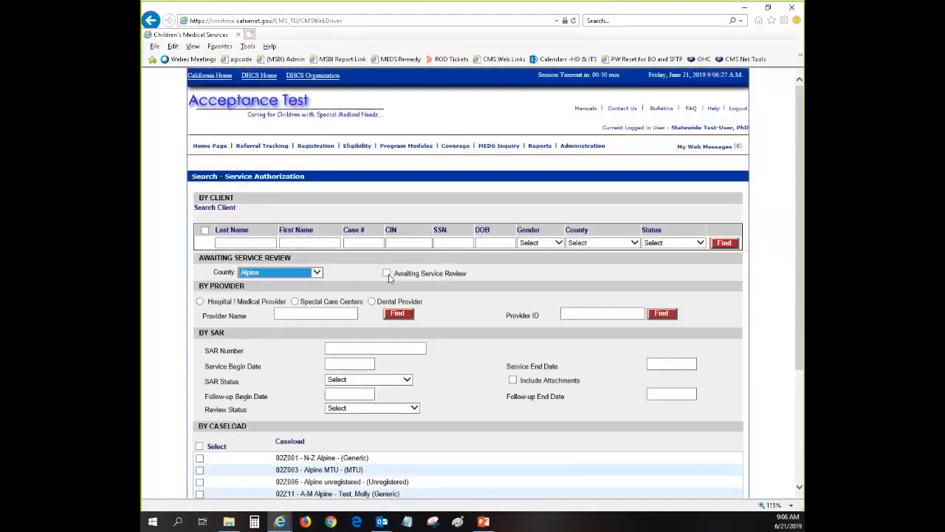
left_click(386, 274)
scroll(390, 283, "down", 3)
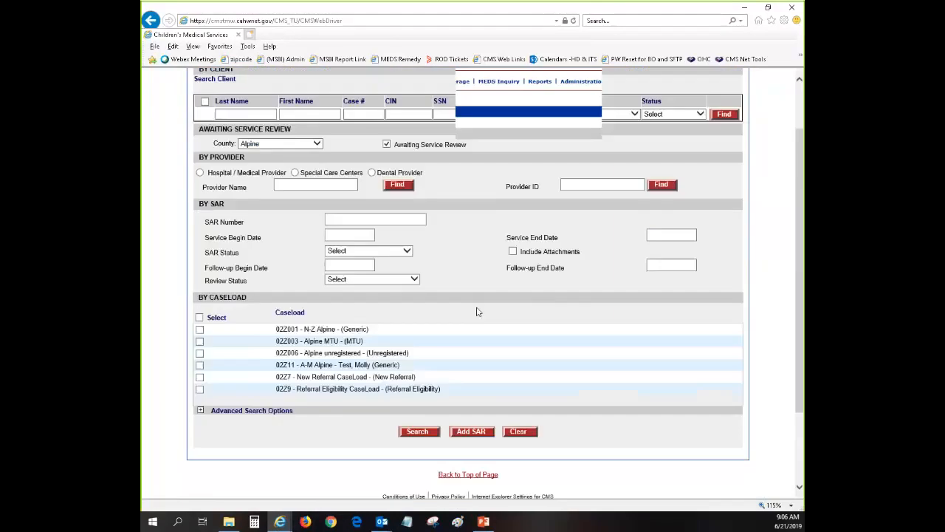
left_click(391, 279)
left_click(377, 371)
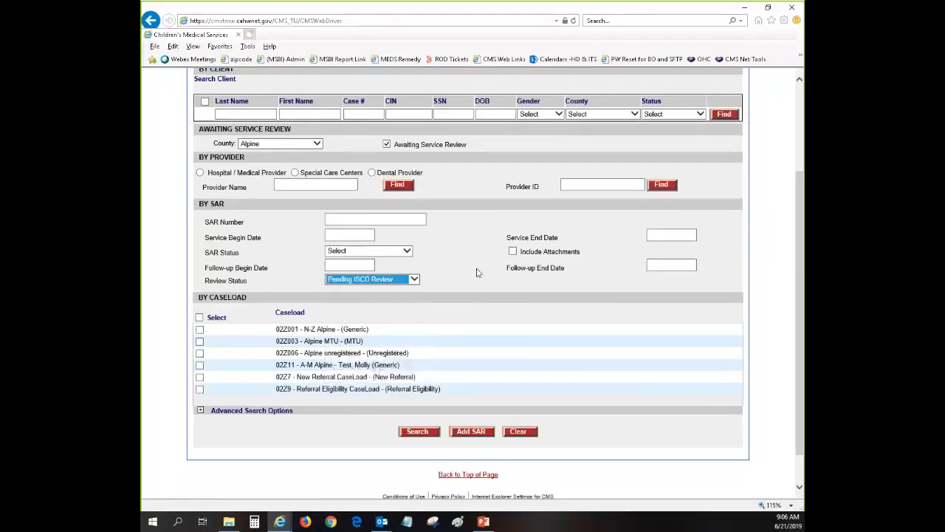
left_click(416, 431)
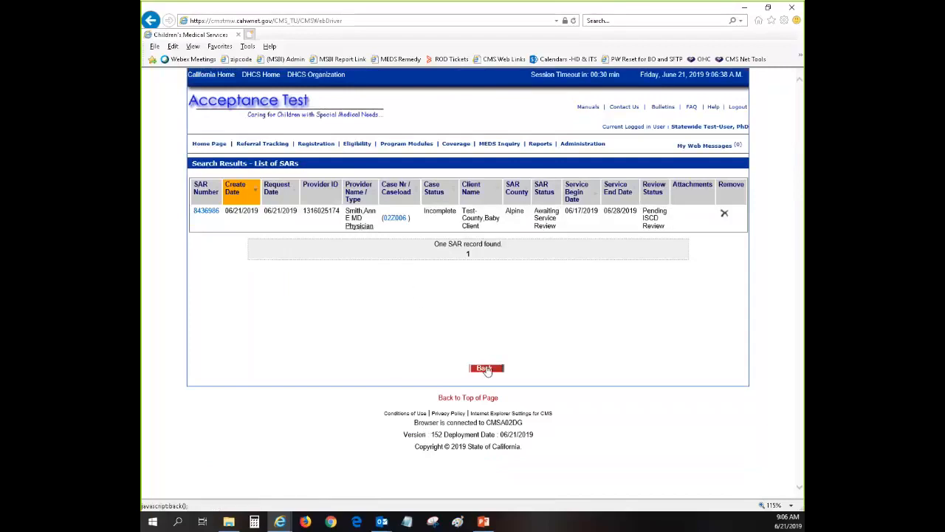
left_click(484, 369)
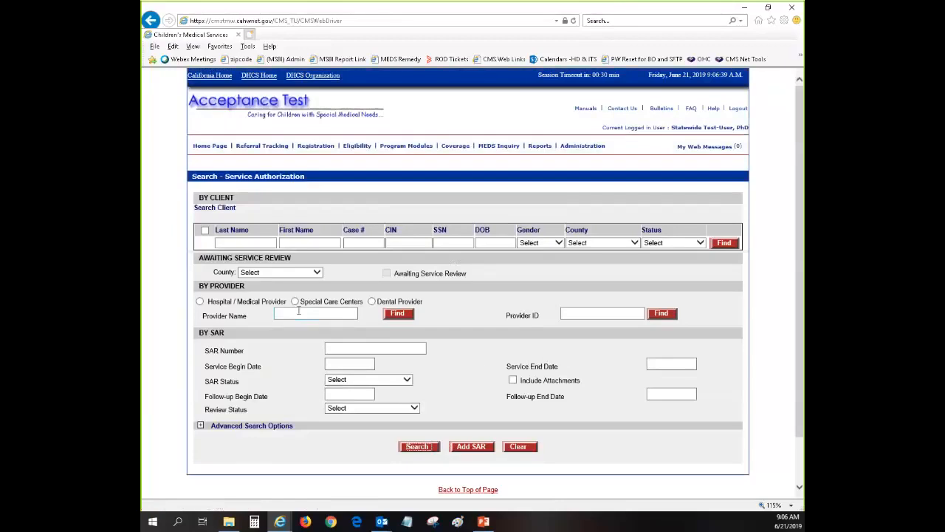
left_click(316, 272)
left_click(319, 288)
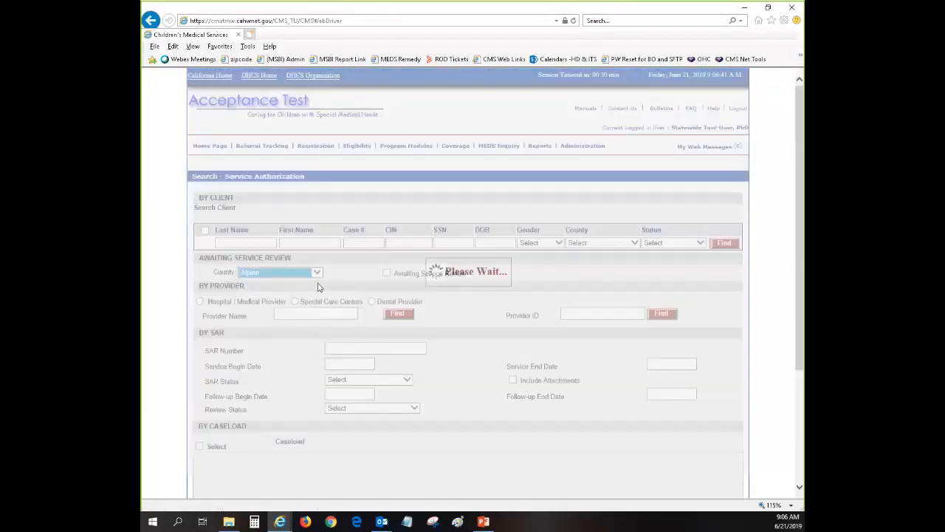
left_click(386, 273)
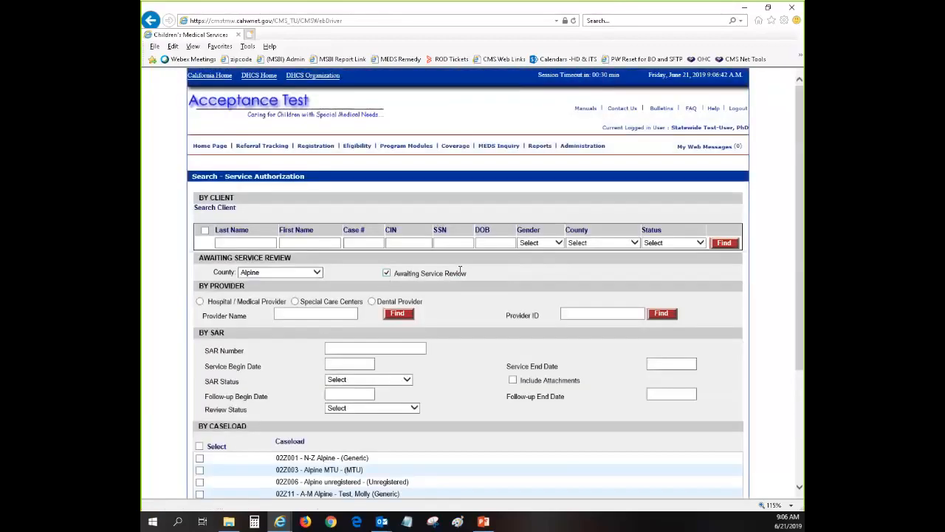
scroll(460, 269, "down", 5)
left_click(419, 397)
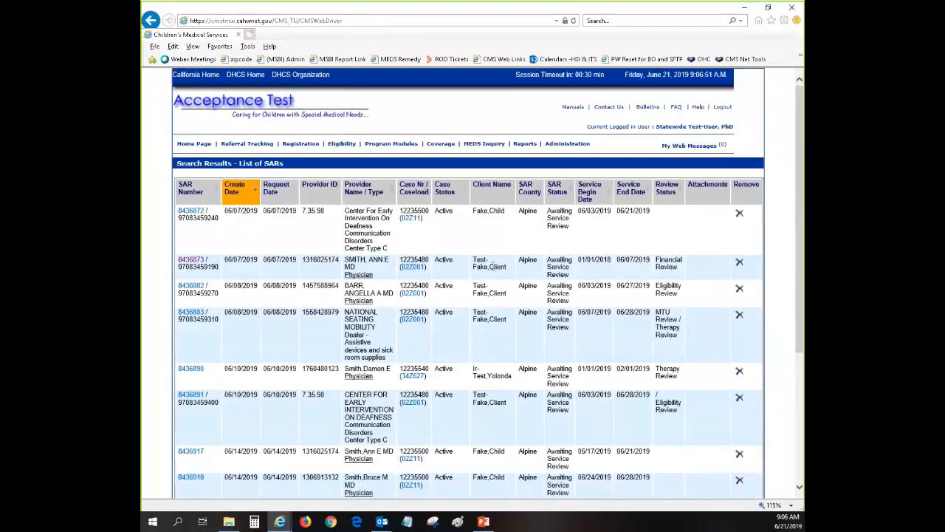
scroll(499, 377, "down", 3)
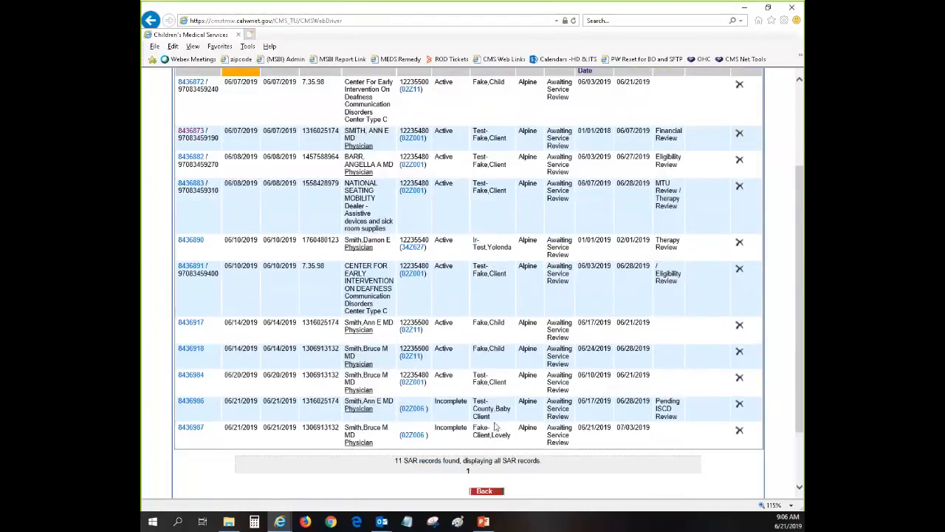
scroll(536, 402, "up", 3)
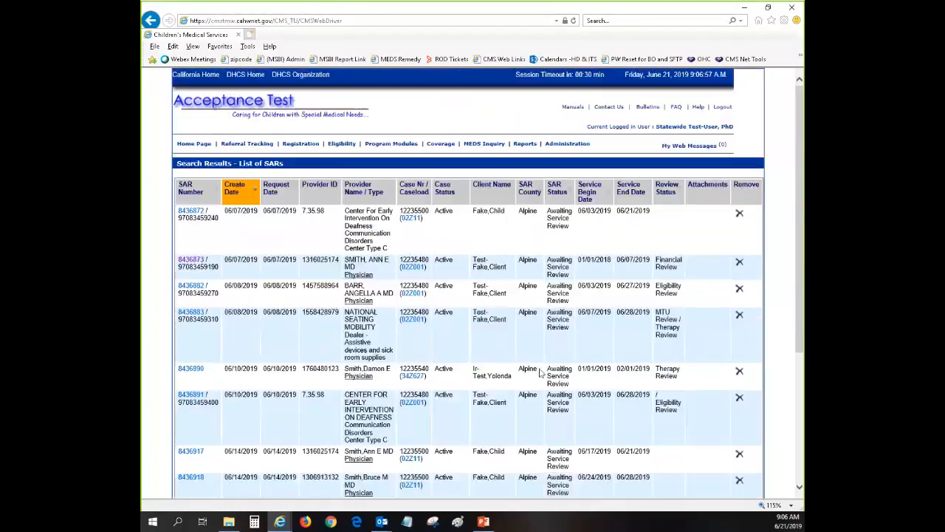
scroll(517, 436, "down", 3)
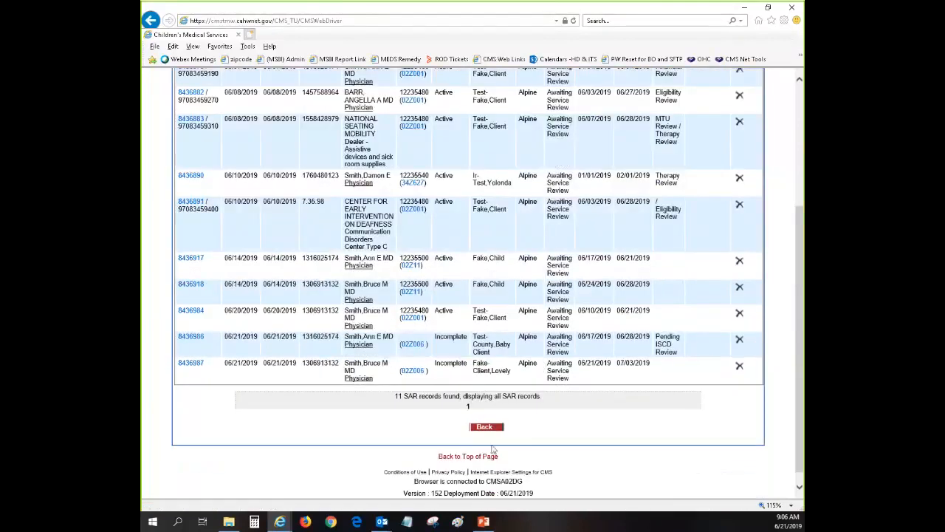
left_click(477, 429)
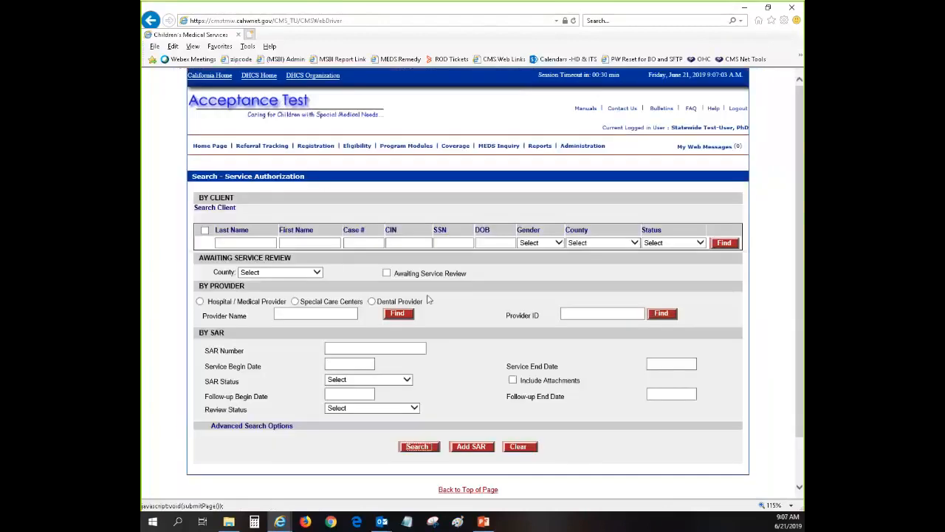
Set the County filter to All Dependent Counties.
left_click(316, 273)
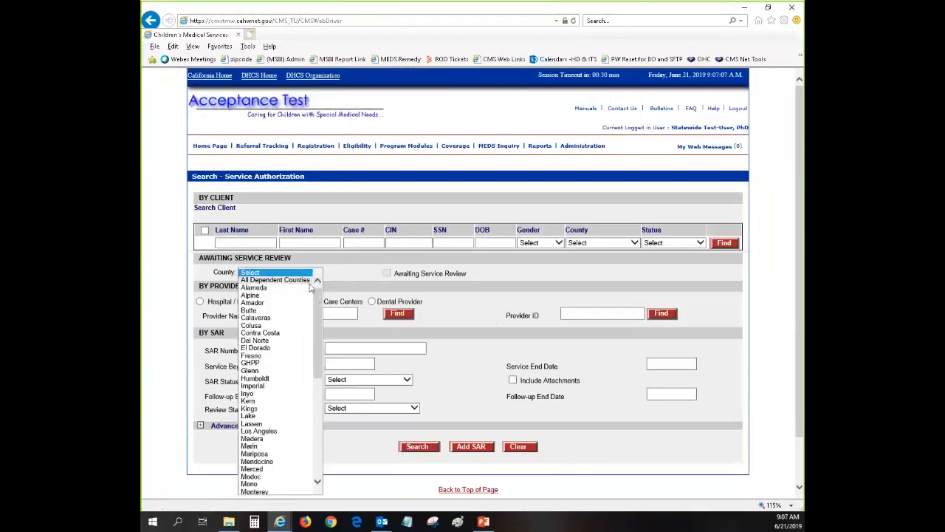
left_click(306, 280)
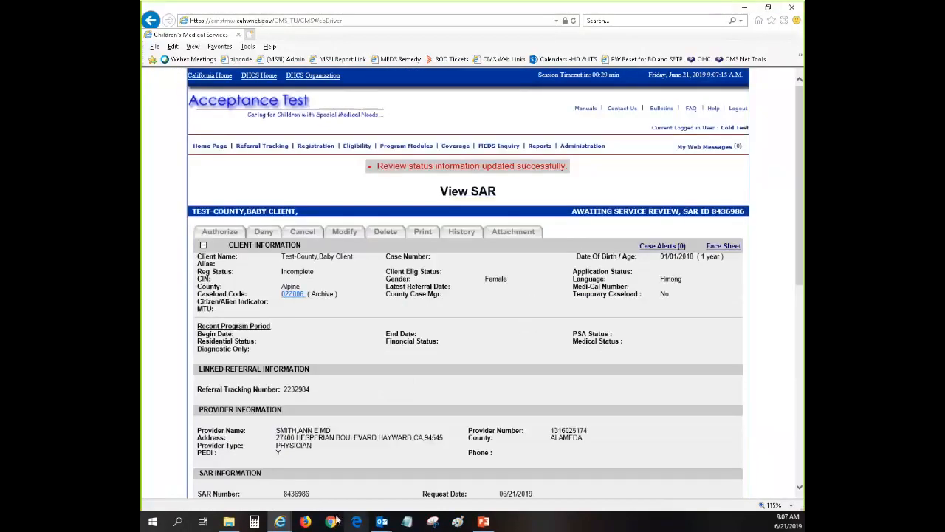
Bring the third browser window forward, open Search SAR, and maximize the statewide window.
mouse_move(284, 524)
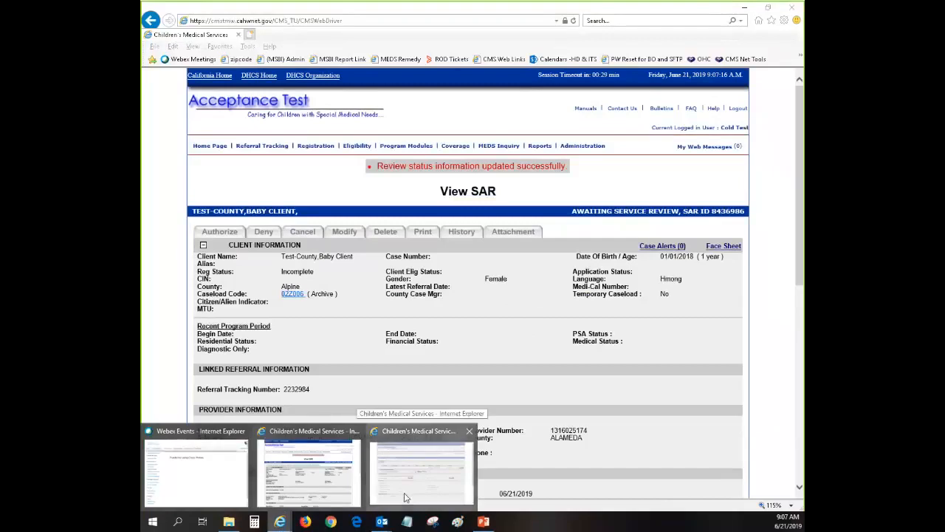
left_click(405, 496)
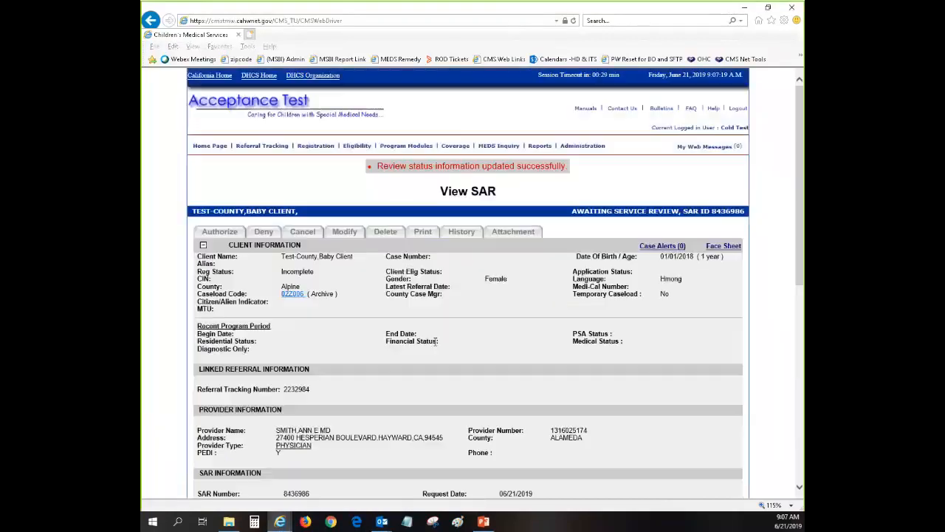
mouse_move(406, 145)
left_click(506, 158)
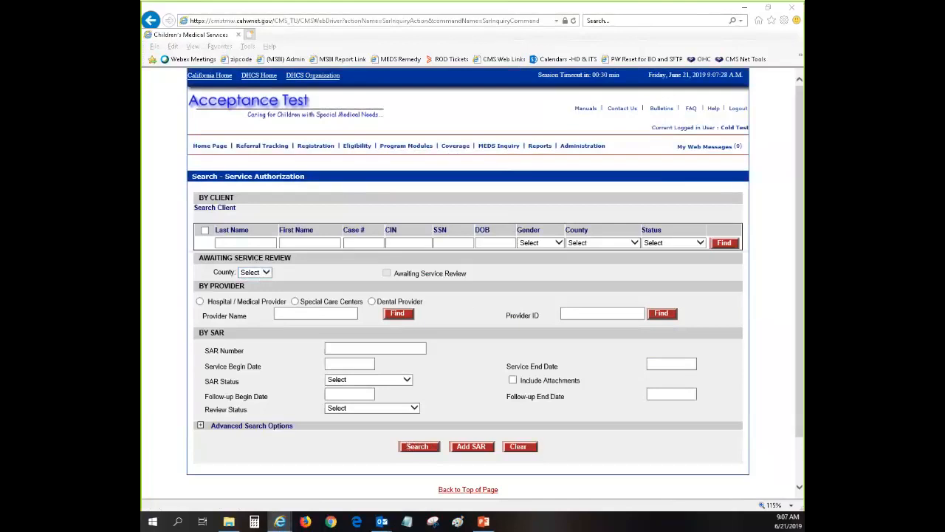
left_click_drag(801, 33, 412, 2)
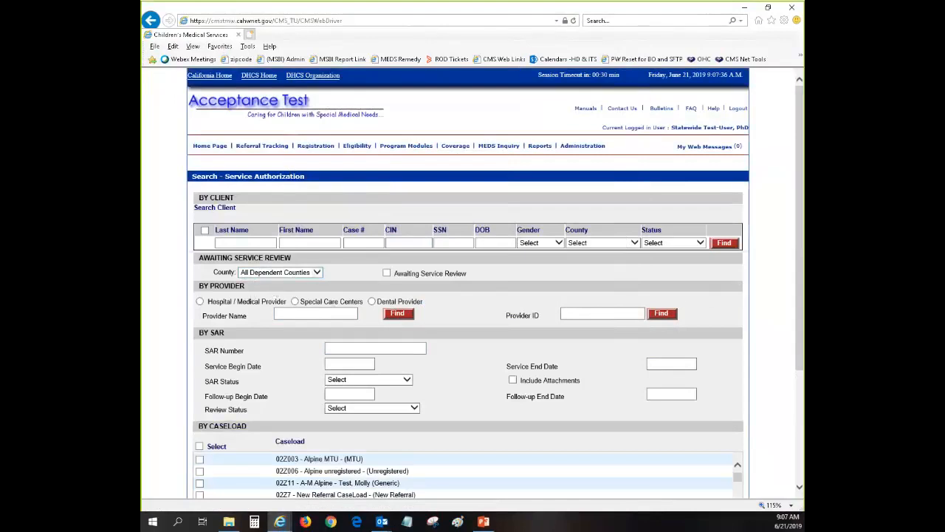
Check the County list without changing it, then switch to the other login's browser window.
left_click_drag(797, 311, 797, 337)
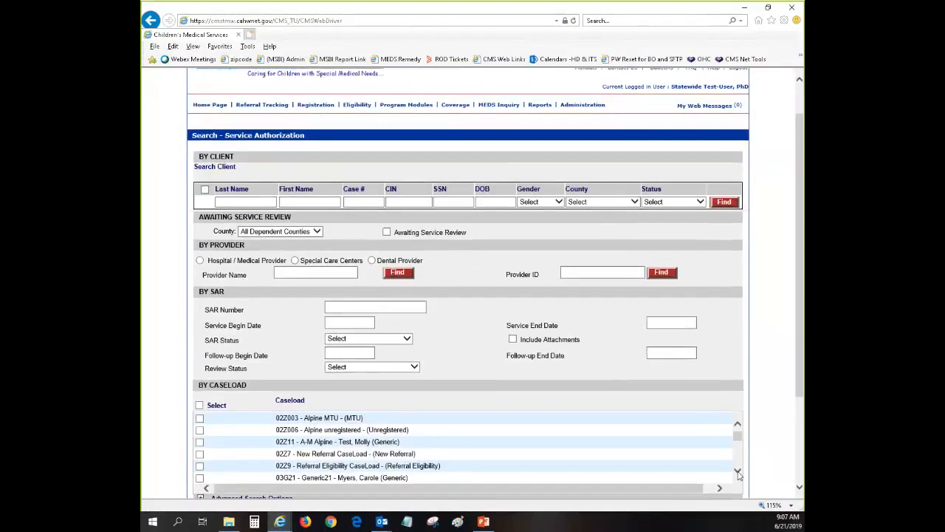
scroll(761, 361, "up", 1)
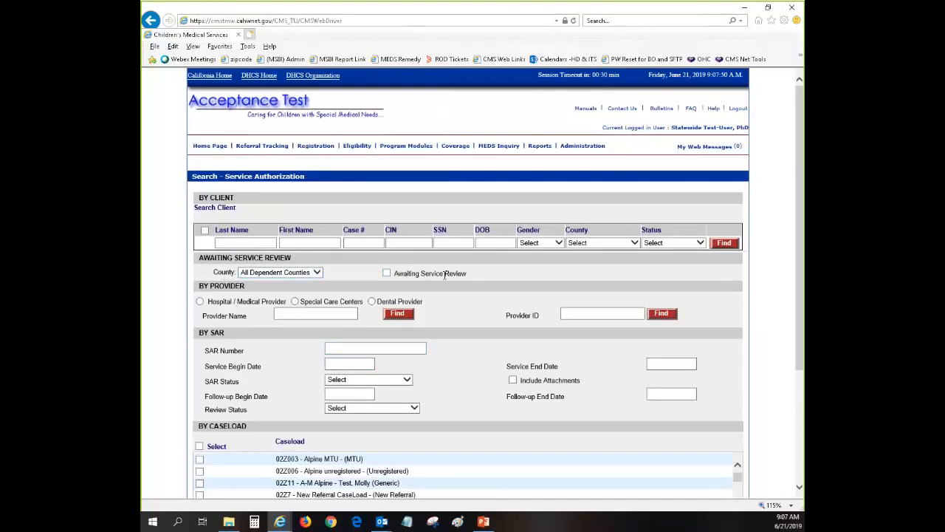
left_click(292, 273)
left_click(352, 283)
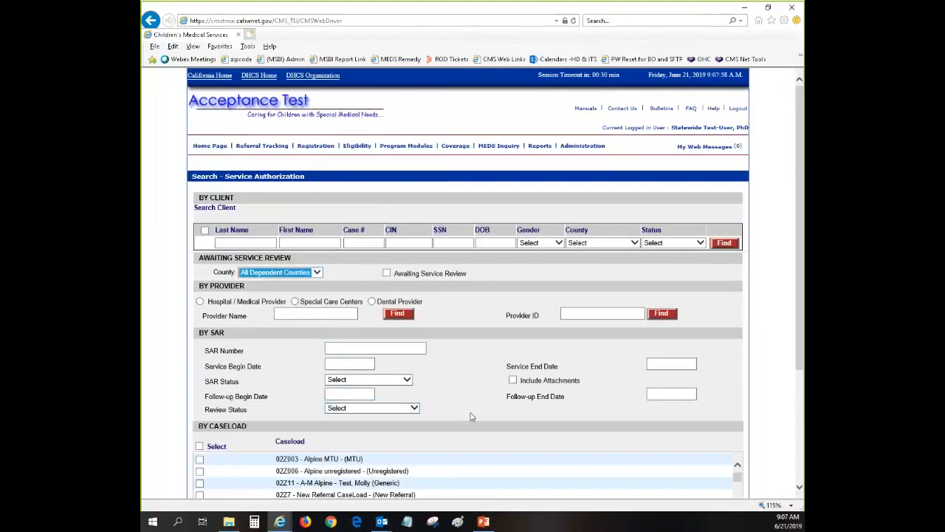
left_click(280, 522)
left_click(326, 472)
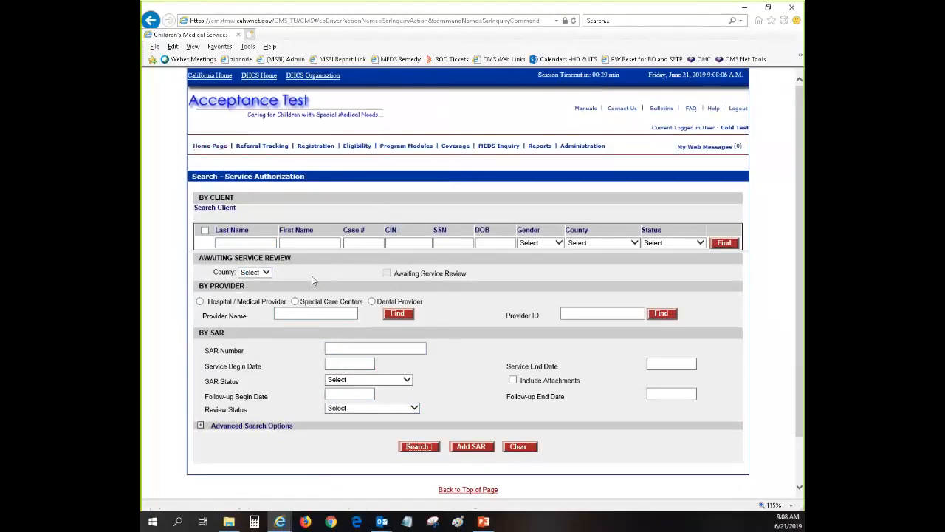
left_click(264, 272)
left_click(251, 279)
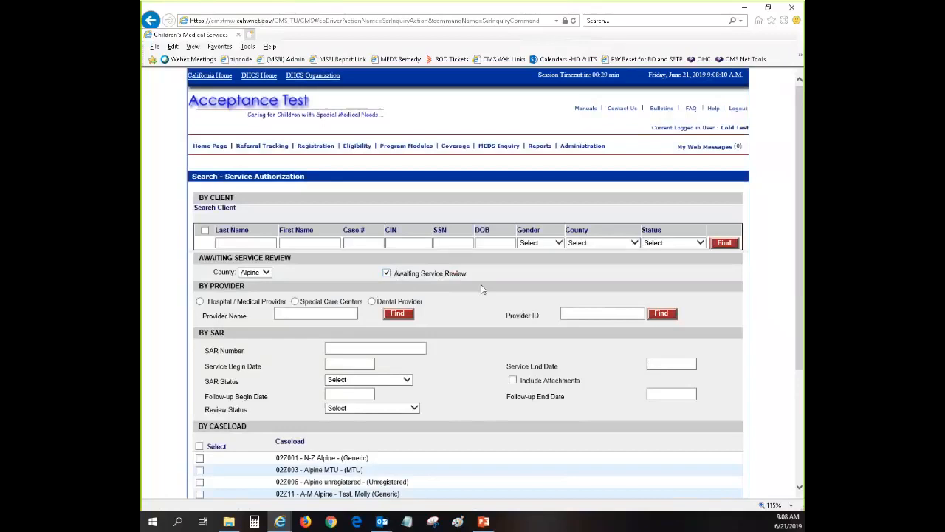
scroll(482, 287, "down", 3)
left_click(418, 395)
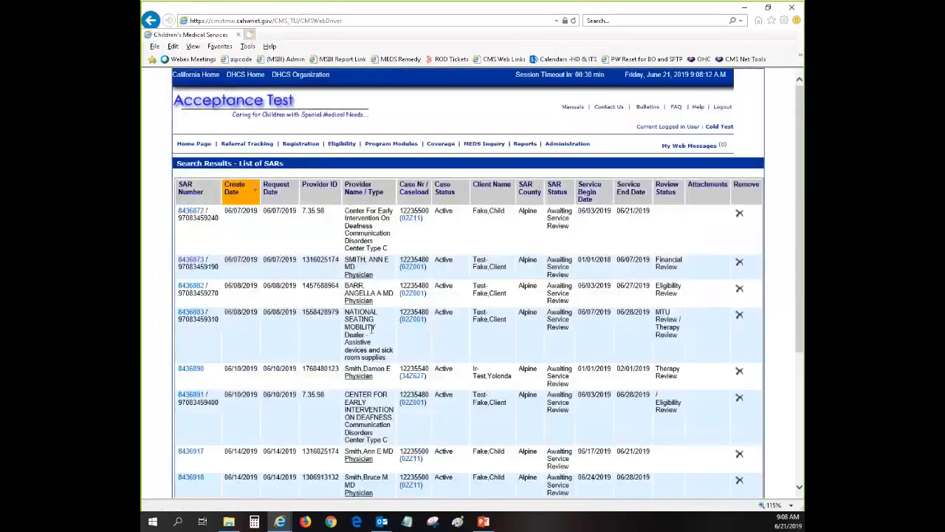
left_click(191, 368)
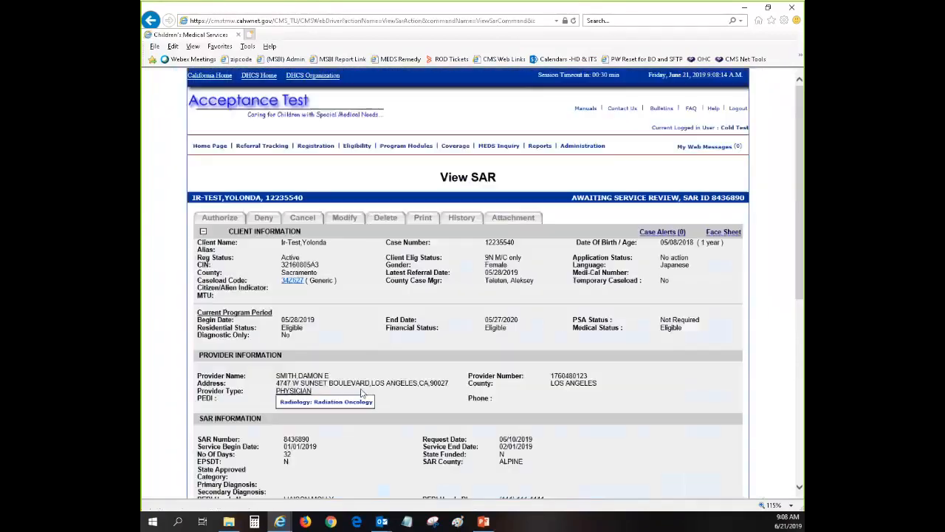
scroll(495, 345, "down", 3)
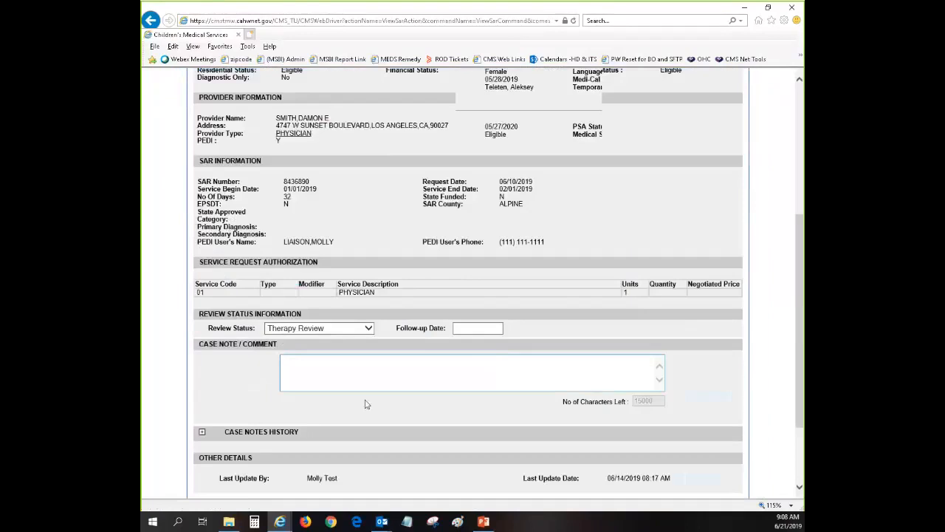
left_click(362, 329)
left_click(354, 250)
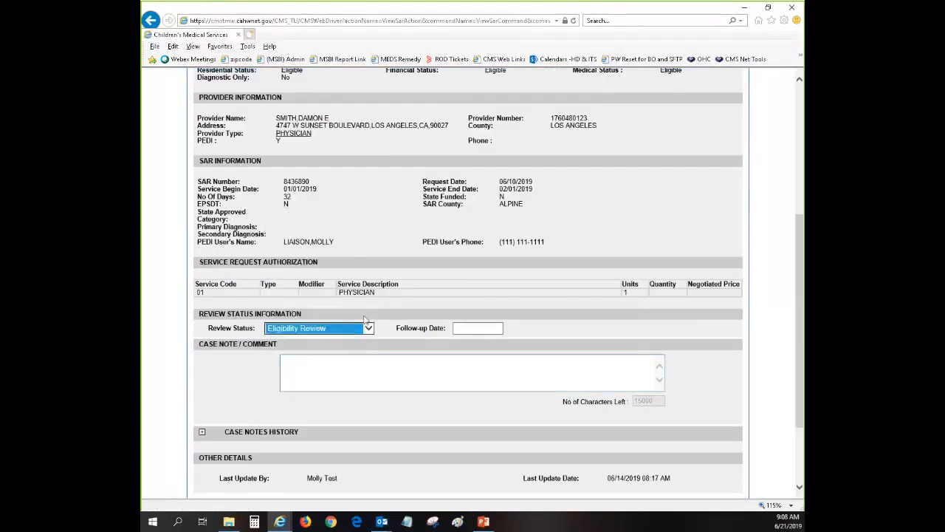
left_click_drag(206, 331, 274, 331)
left_click(369, 330)
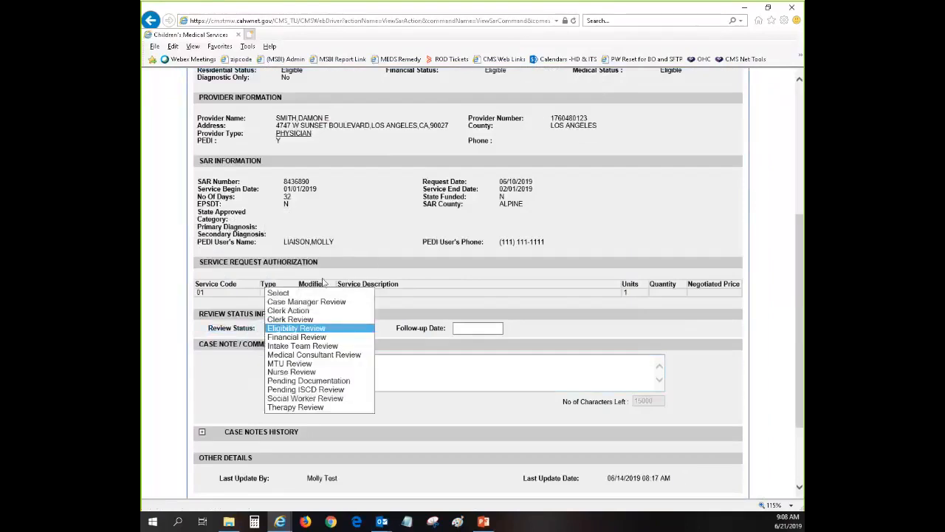
left_click(477, 290)
left_click(368, 329)
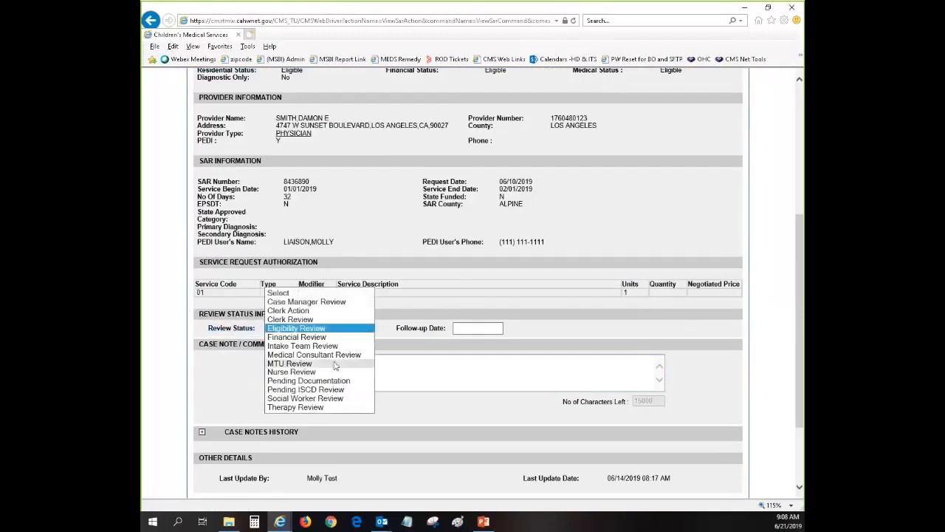
left_click(335, 365)
left_click(333, 328)
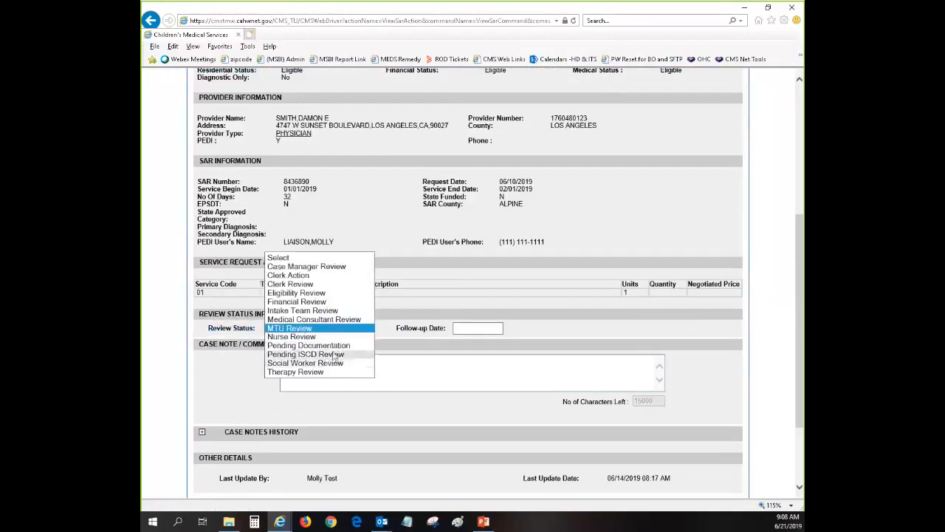
left_click(329, 345)
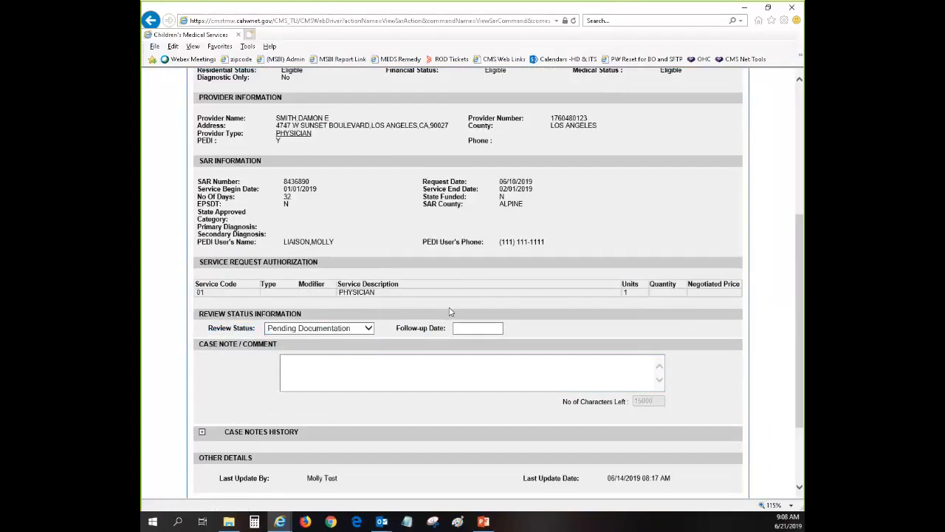
scroll(586, 414, "down", 3)
Save the Pending Documentation status, then return to the statewide Search – Service Authorization window.
left_click(619, 404)
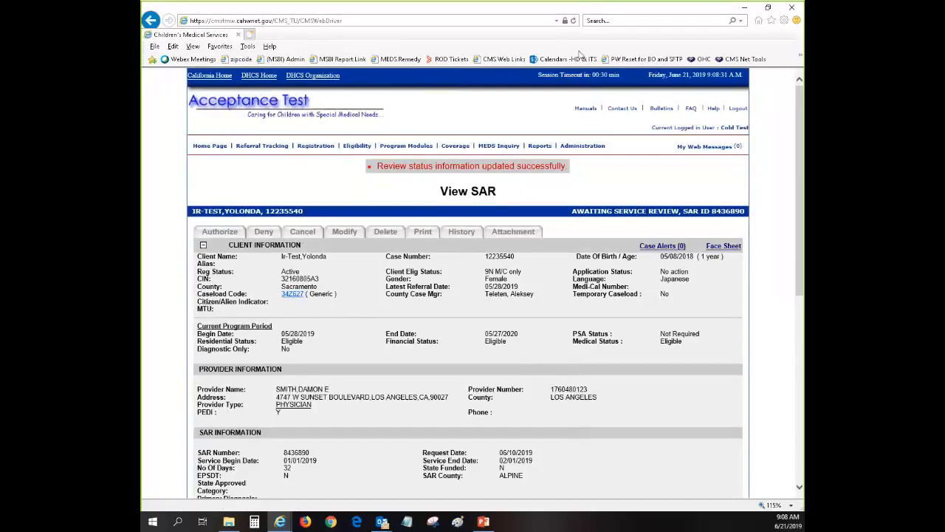
left_click(583, 109)
left_click(403, 236)
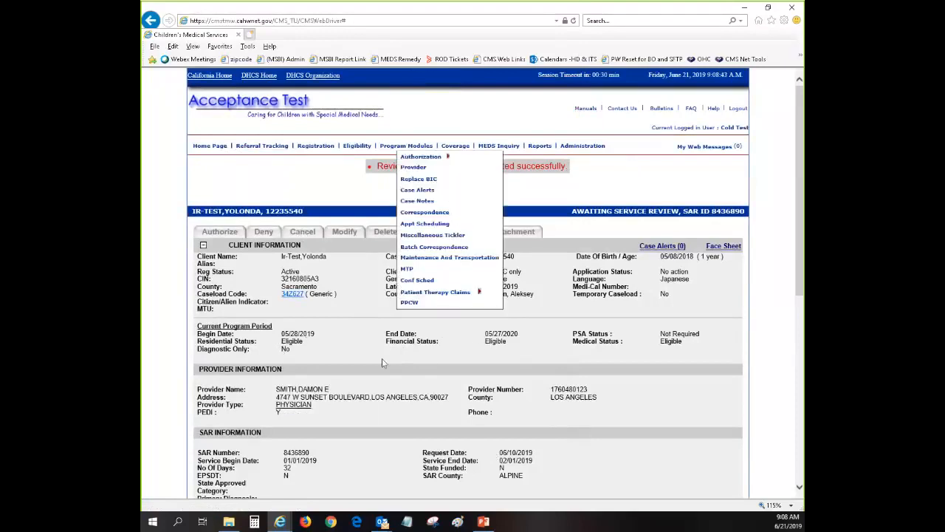
mouse_move(280, 521)
left_click(391, 463)
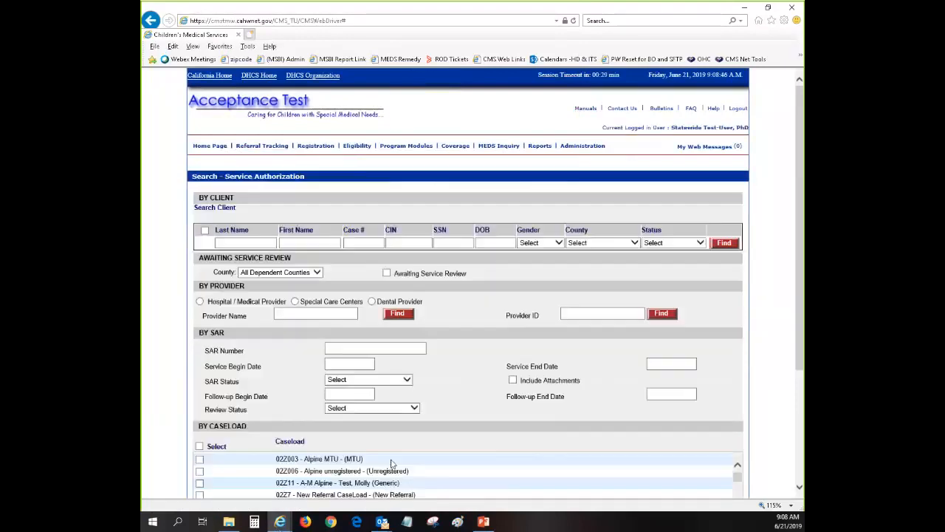
Reset the Awaiting Service Review county filter to Select.
left_click(316, 272)
left_click(299, 264)
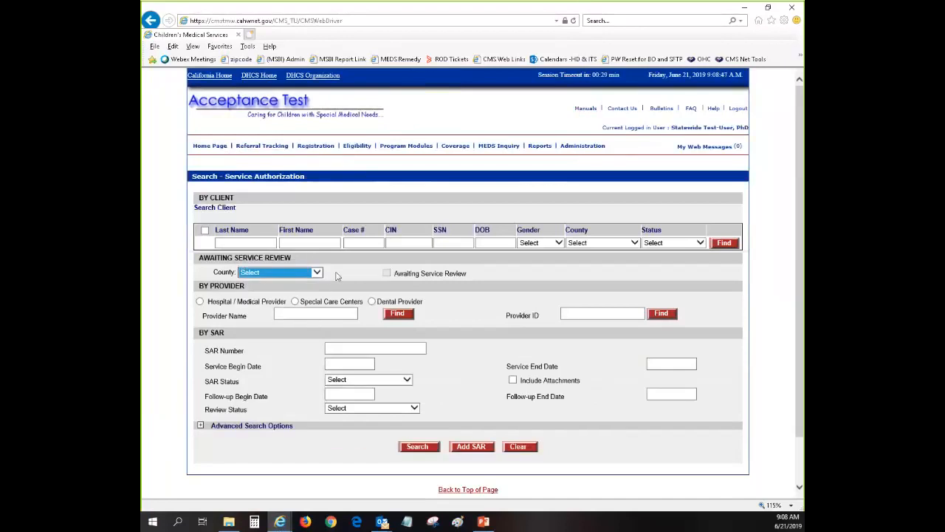
left_click(337, 274)
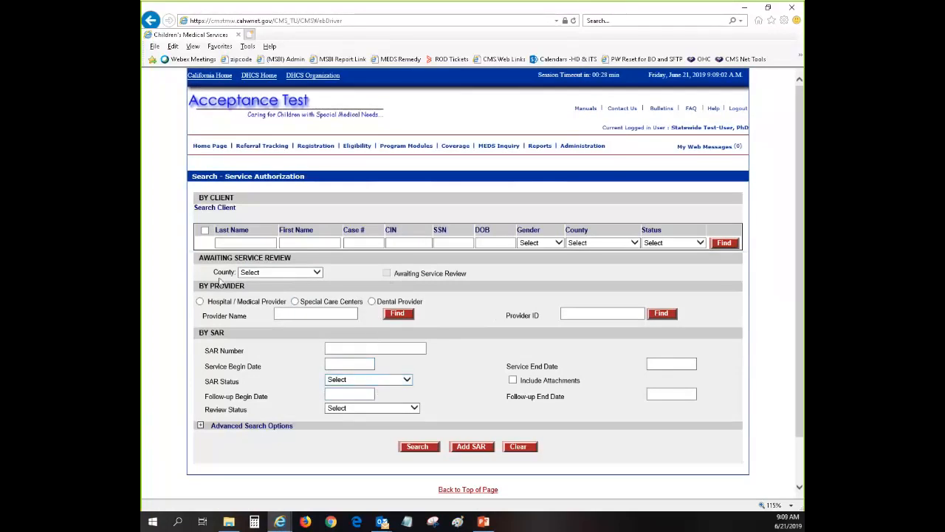
Highlight the Awaiting Service Review and Search - Service Authorization sections, then view the SAR status options without choosing one.
left_click_drag(197, 256, 325, 273)
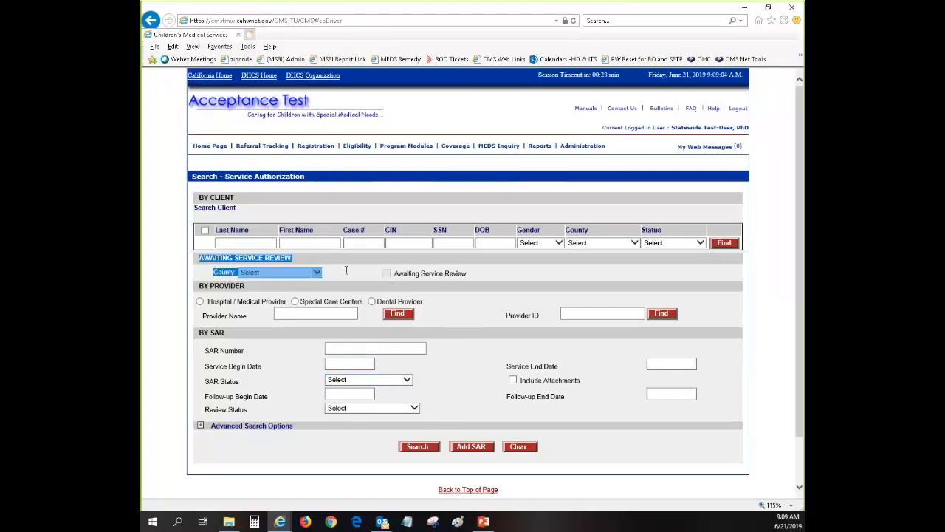
left_click_drag(207, 186, 299, 179)
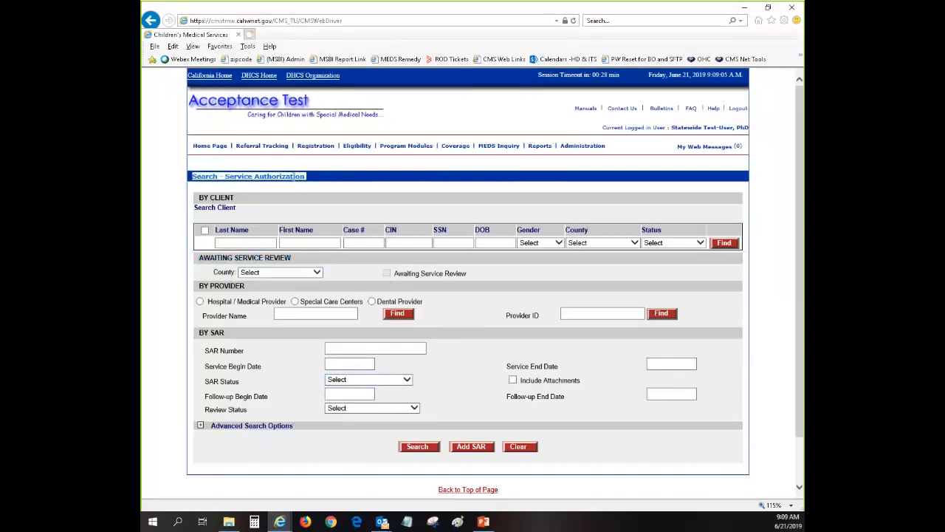
left_click(483, 354)
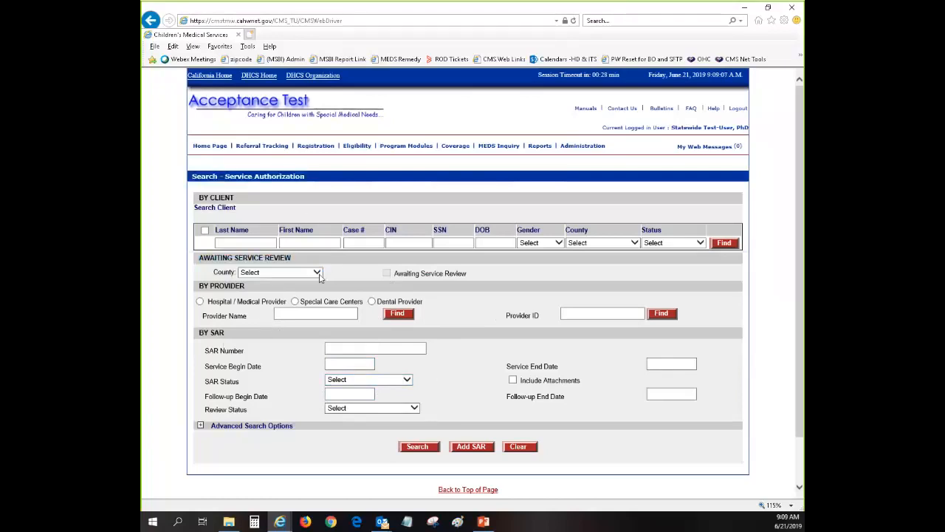
left_click(407, 380)
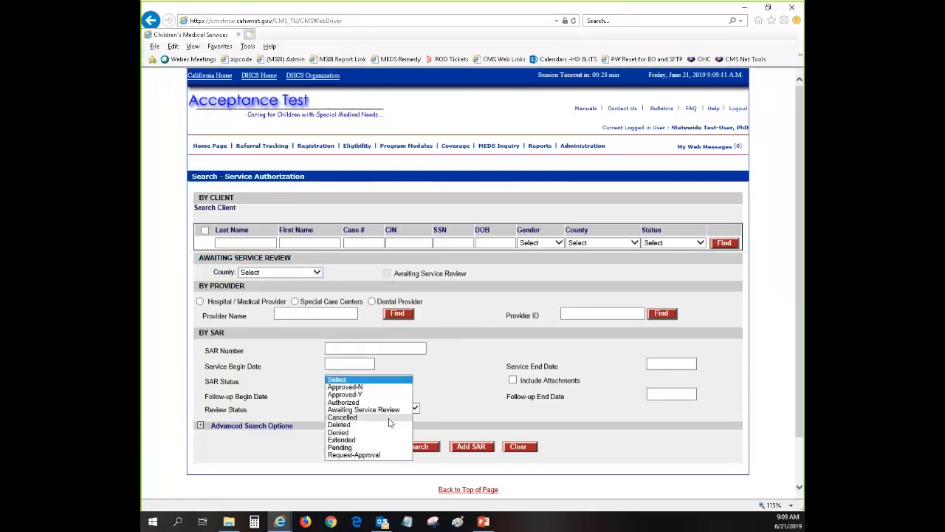
left_click(452, 356)
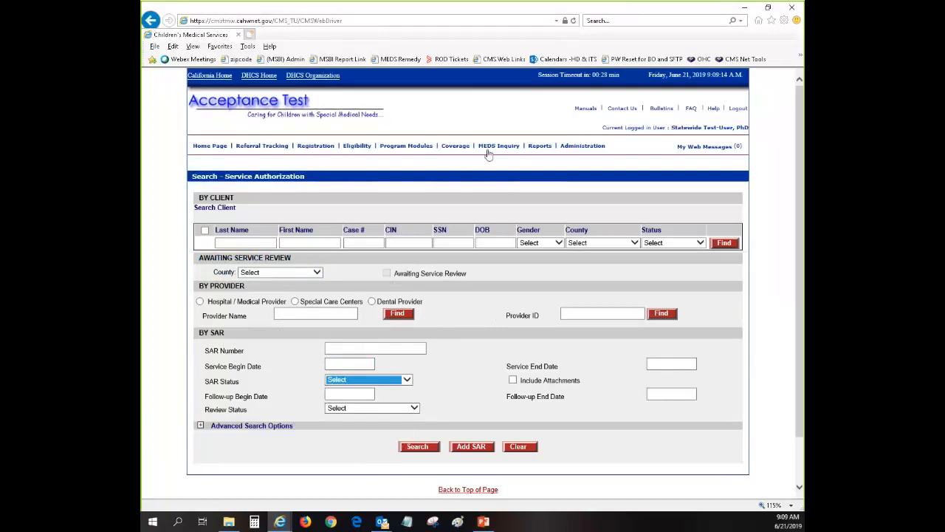
mouse_move(538, 148)
mouse_move(517, 251)
left_click(310, 473)
scroll(395, 360, "down", 10)
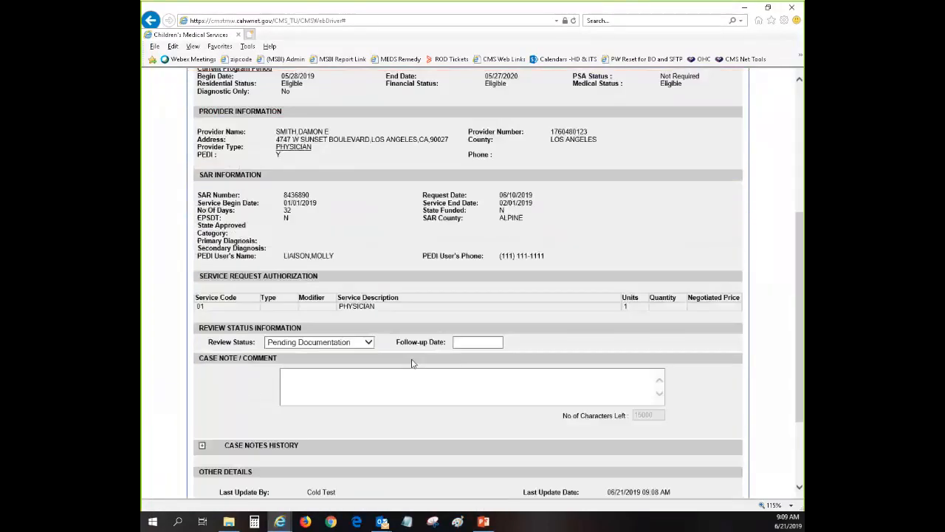
scroll(402, 212, "up", 10)
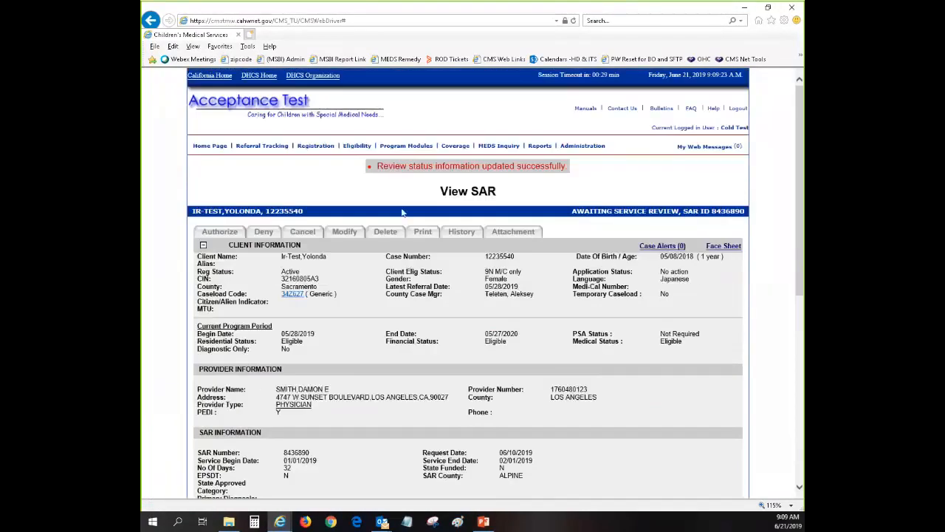
left_click_drag(441, 191, 521, 196)
left_click(516, 219)
Set the SAR's review status to Pending ISCD Review and save it.
scroll(515, 337, "down", 3)
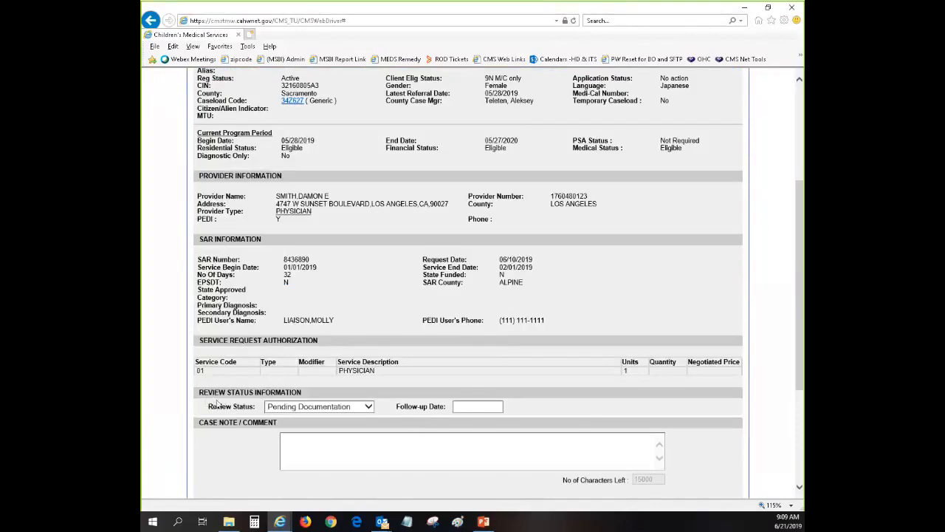
scroll(233, 402, "down", 3)
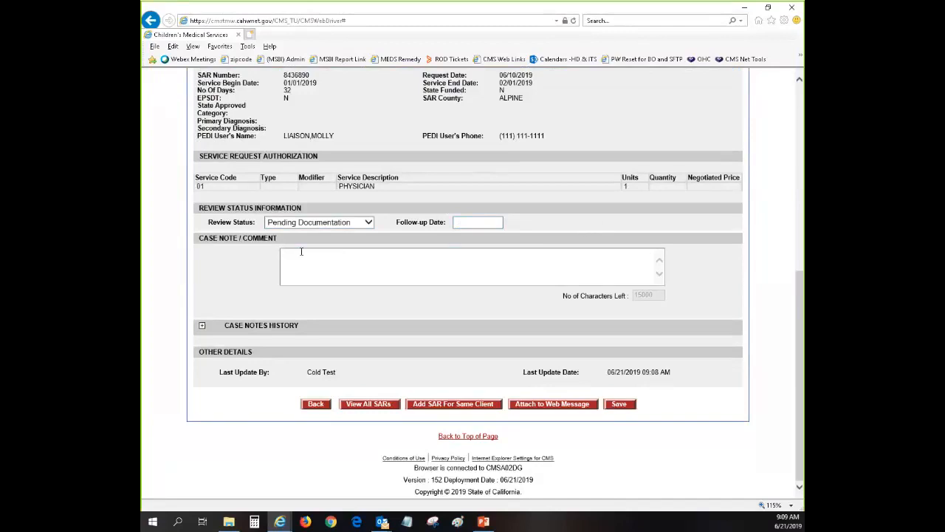
left_click(367, 223)
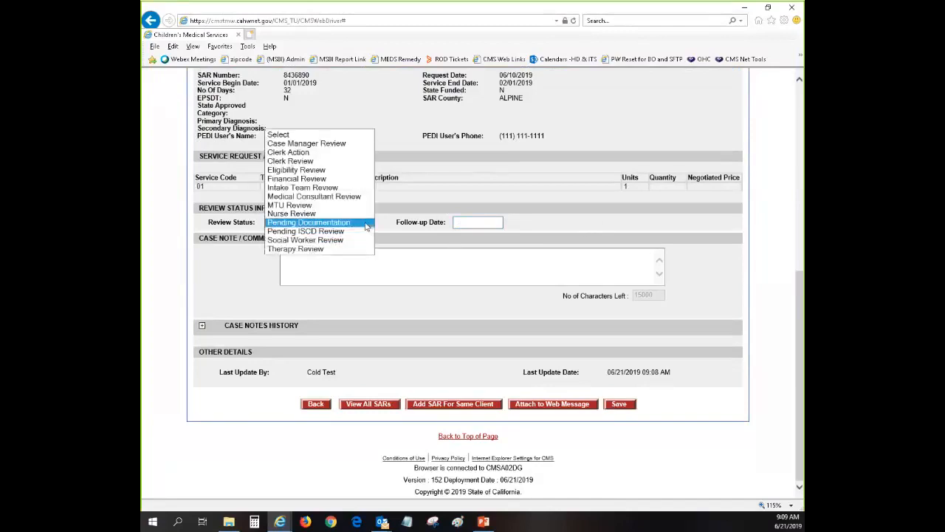
left_click(341, 231)
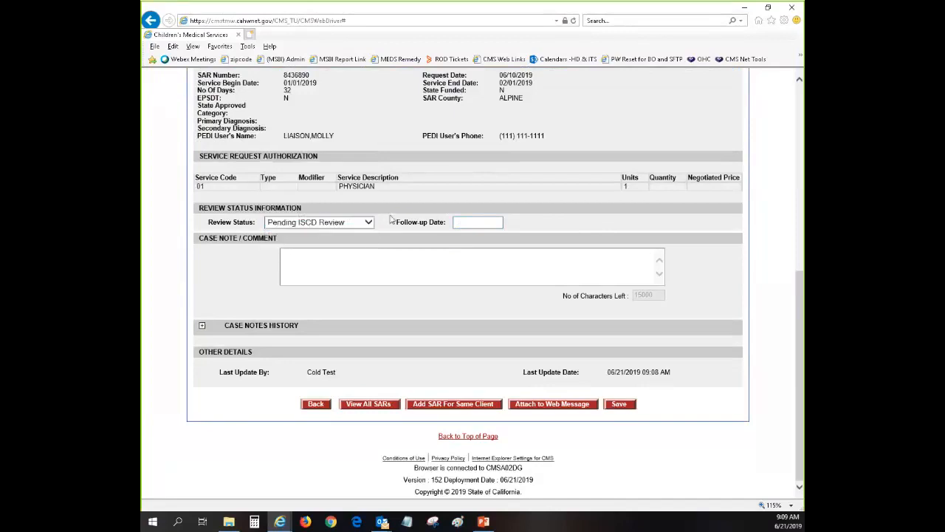
left_click(617, 406)
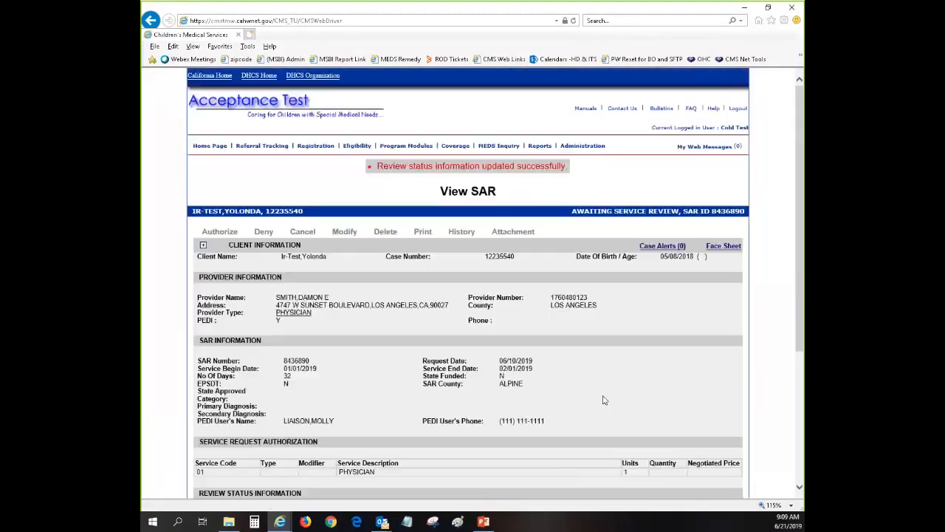
left_click_drag(581, 210, 688, 211)
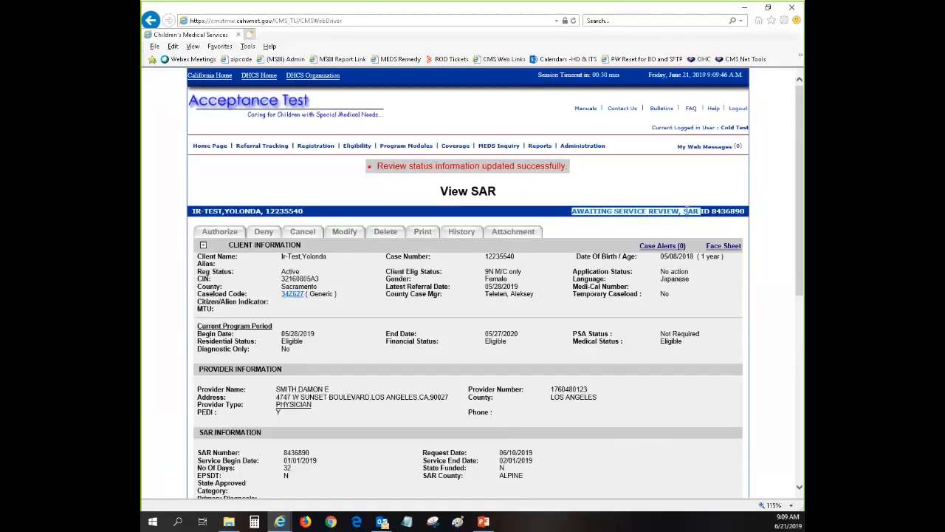
left_click(712, 211)
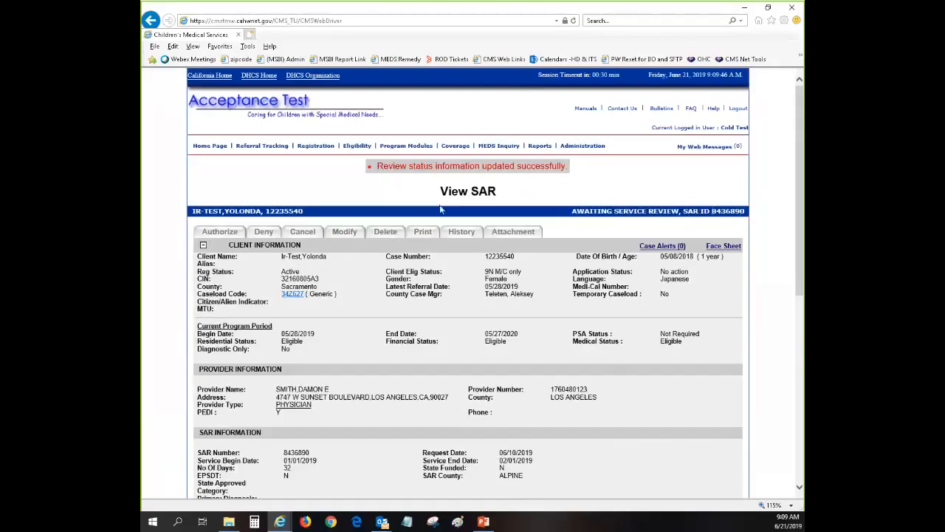
Go to the CMS Net home page and bring up the Service Authorization search.
left_click(212, 146)
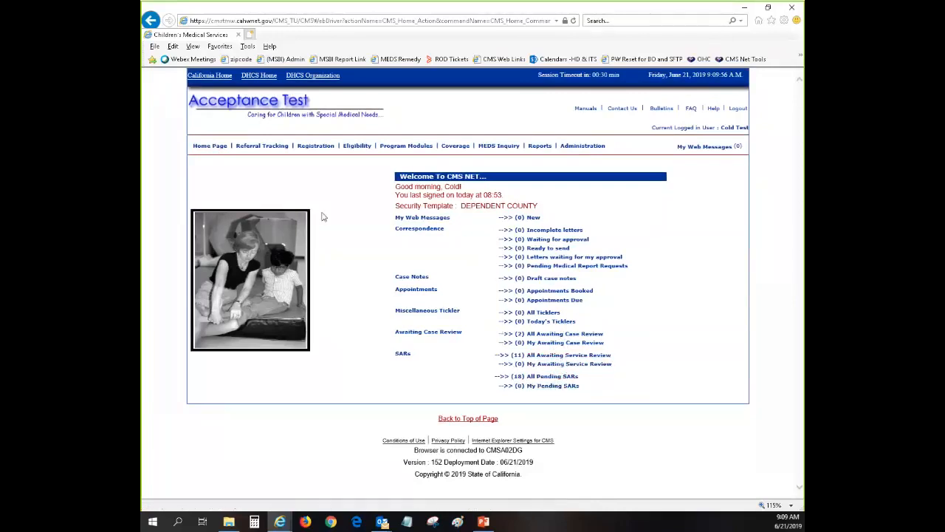
mouse_move(408, 146)
left_click(432, 157)
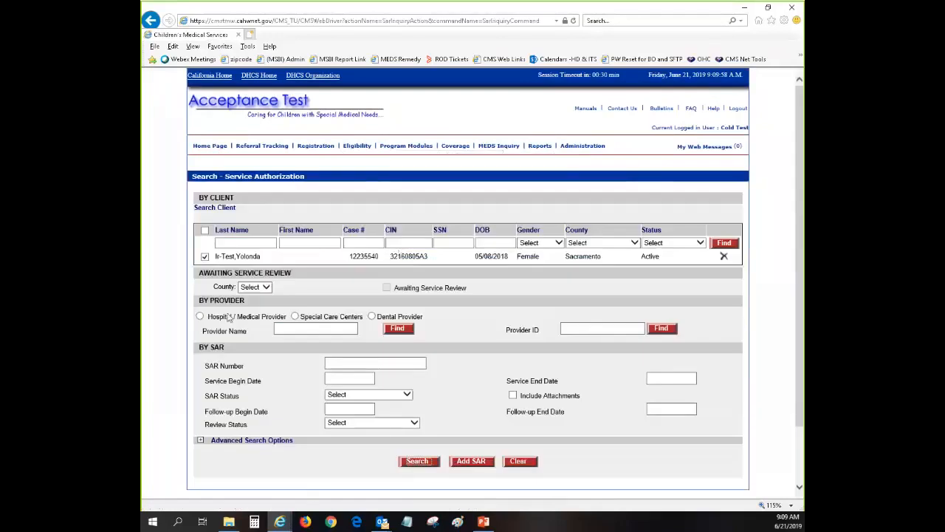
double_click(369, 259)
mouse_move(280, 521)
left_click(413, 484)
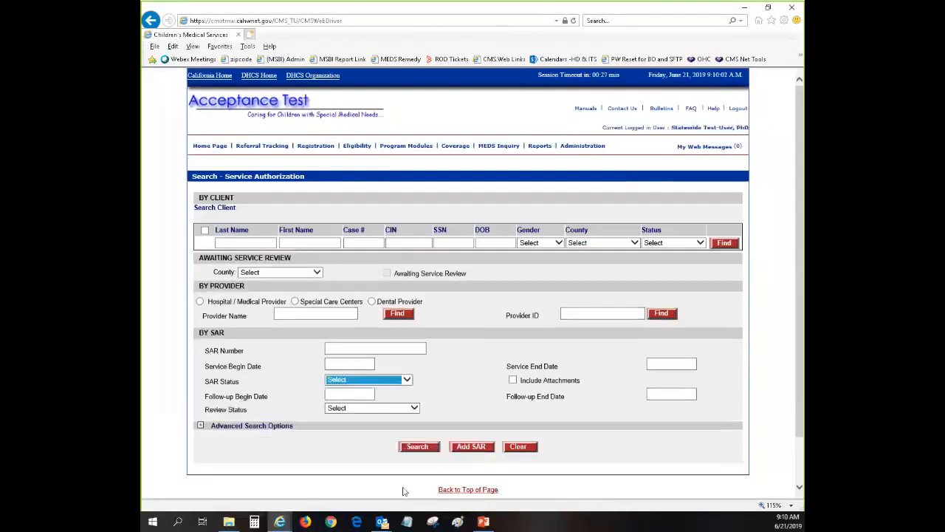
Search for Alpine county SARs awaiting service review and select a case number in the results.
left_click(315, 272)
left_click(251, 296)
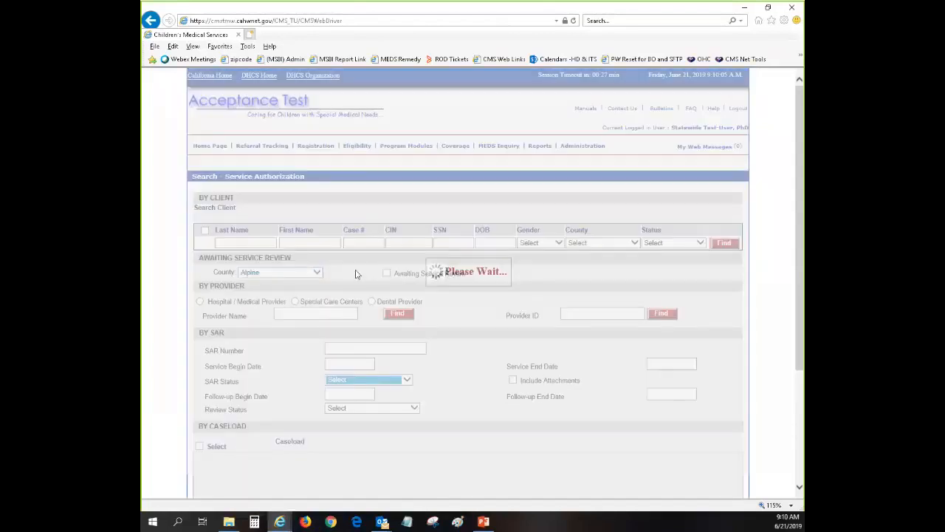
left_click(387, 273)
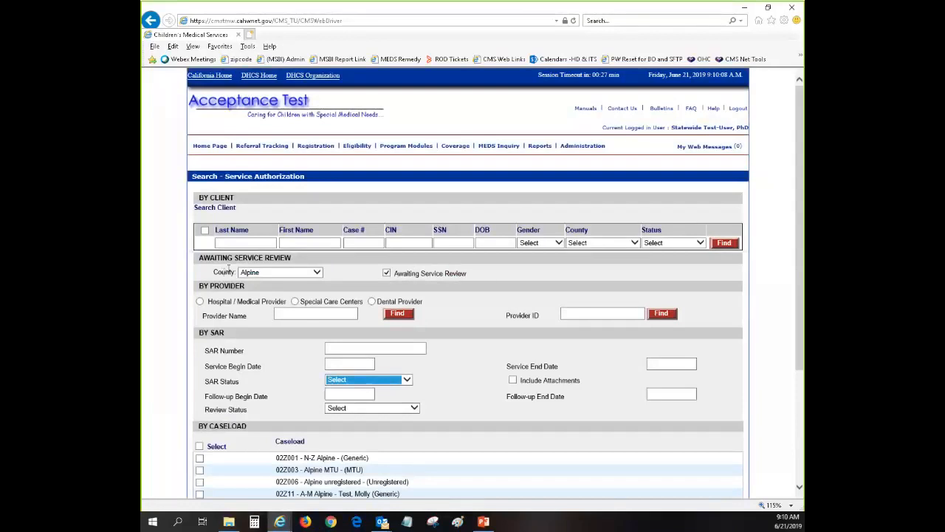
scroll(471, 300, "down", 2)
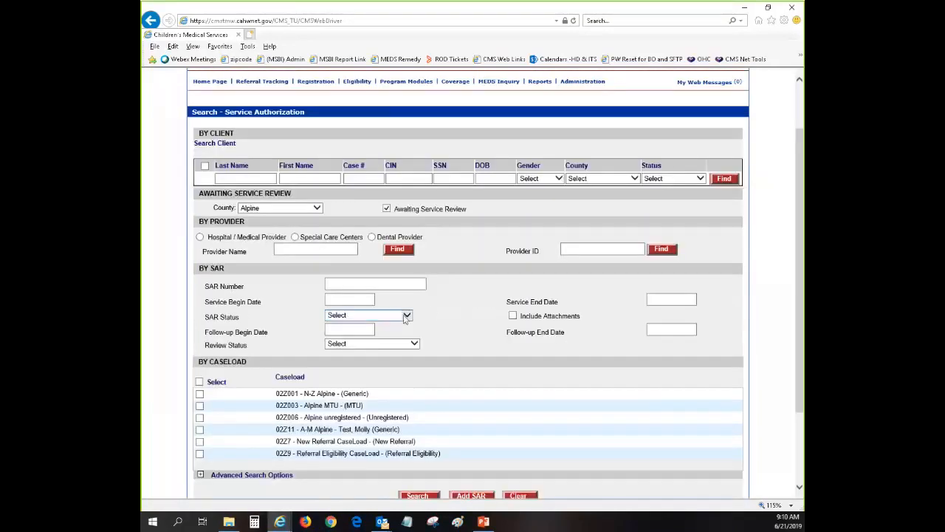
scroll(408, 316, "down", 2)
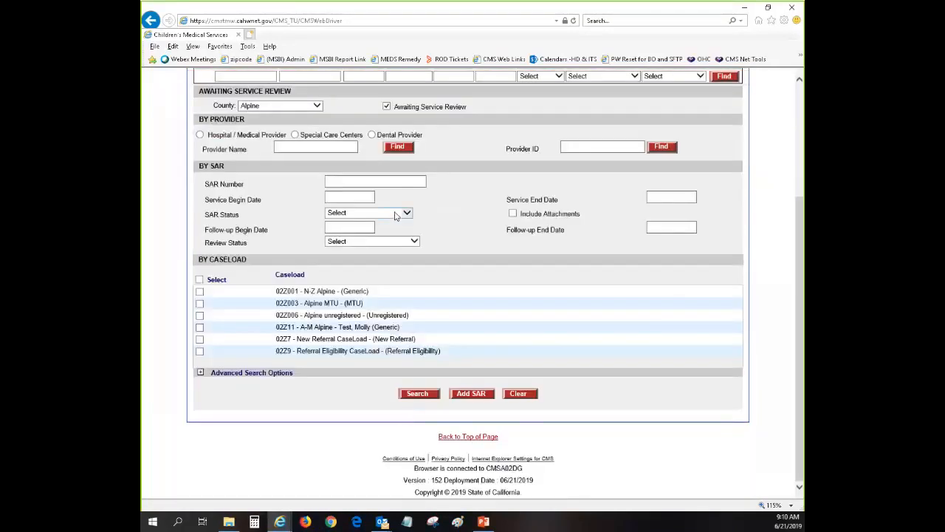
left_click(418, 396)
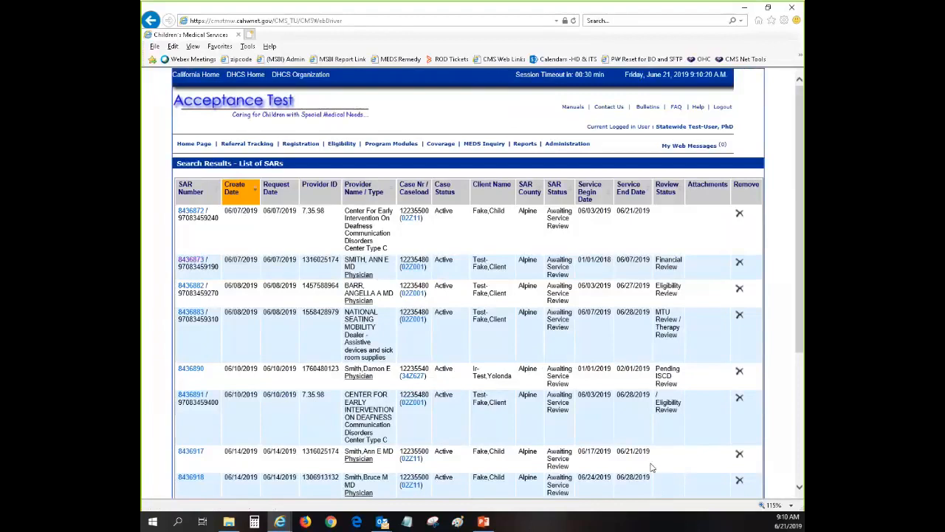
double_click(410, 261)
key("ctrl+c")
Search Service Authorizations by the pasted case number to list the client's 11 SARs.
mouse_move(408, 142)
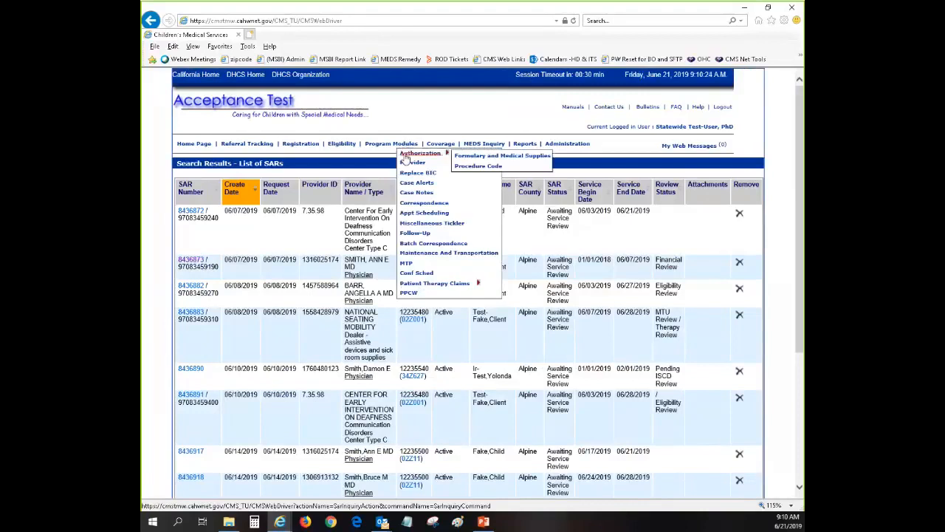
left_click(405, 158)
left_click(361, 242)
key("ctrl+v")
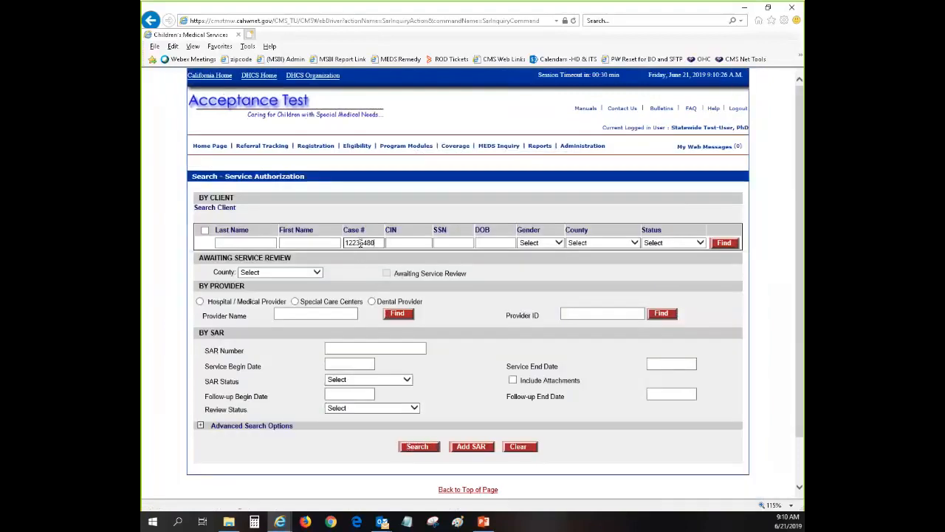
left_click(419, 460)
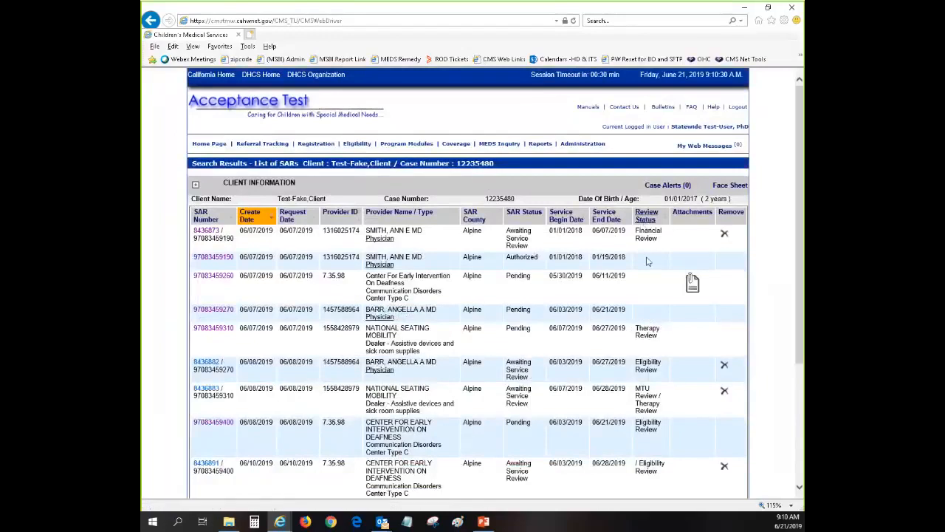
scroll(657, 451, "down", 5)
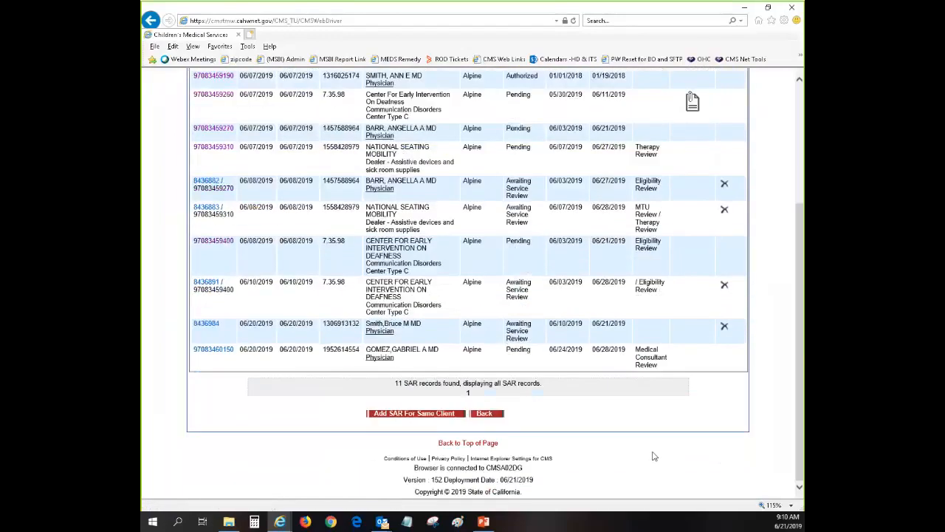
scroll(657, 458, "up", 5)
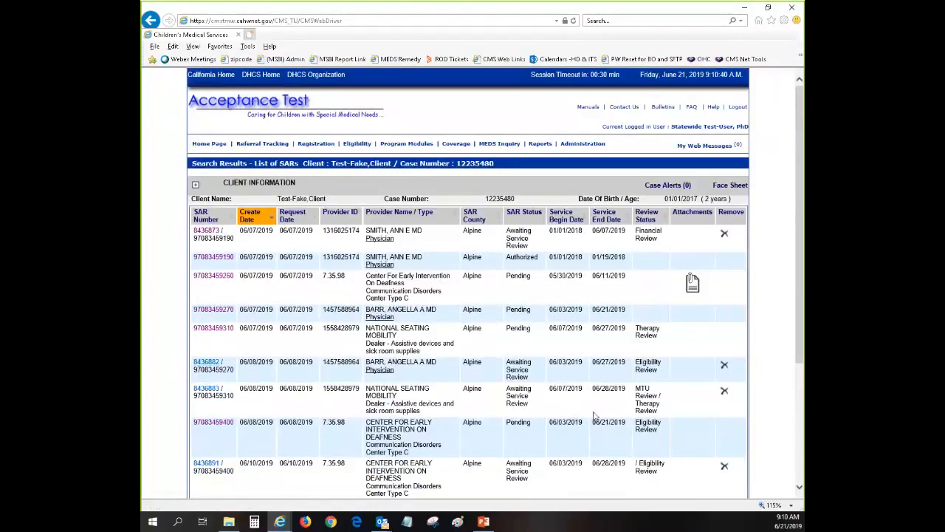
left_click(213, 310)
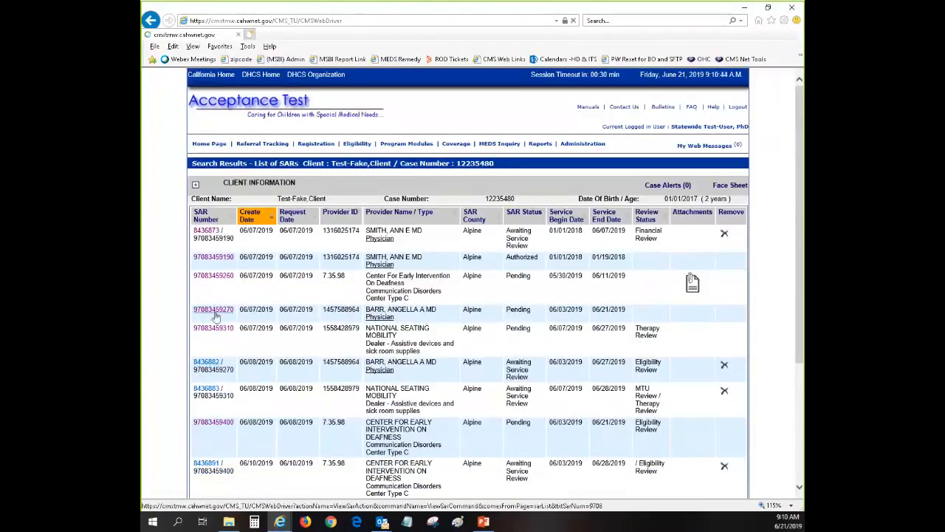
scroll(530, 371, "down", 5)
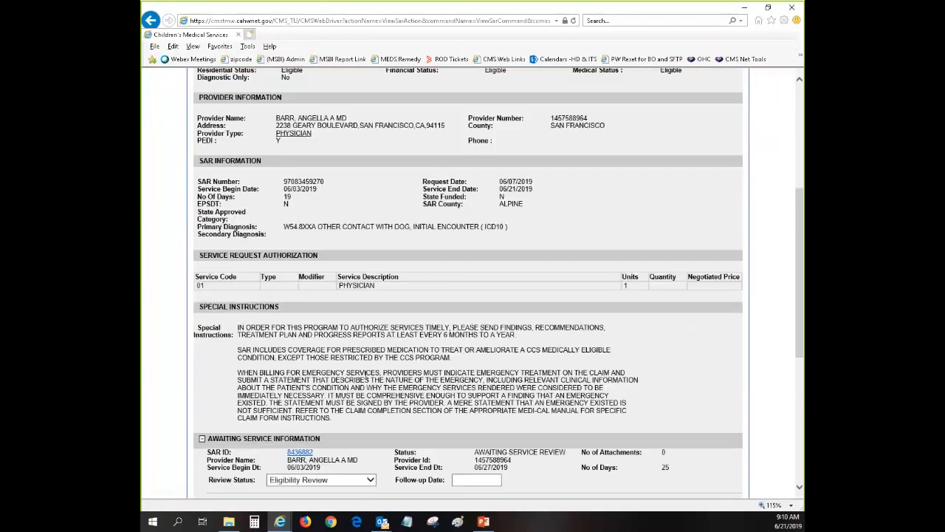
left_click(347, 351)
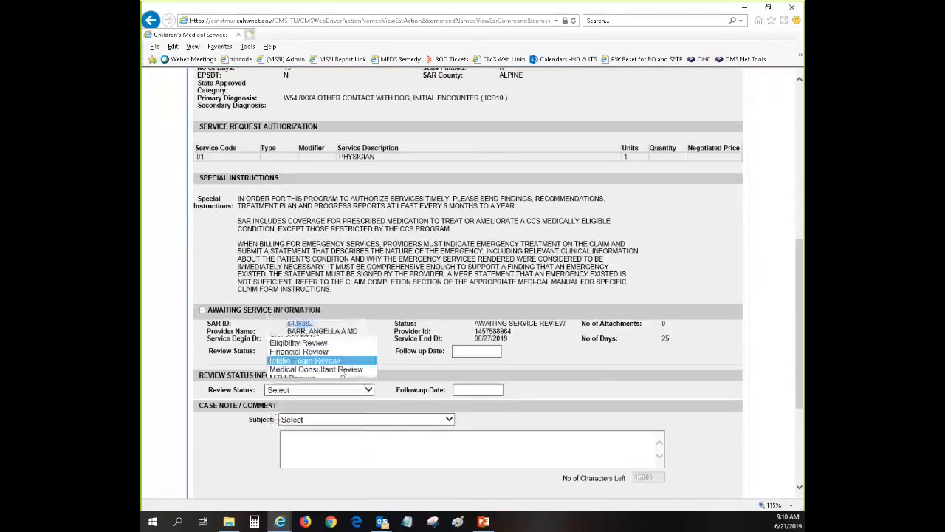
left_click(343, 367)
scroll(424, 382, "up", 2)
scroll(424, 382, "down", 3)
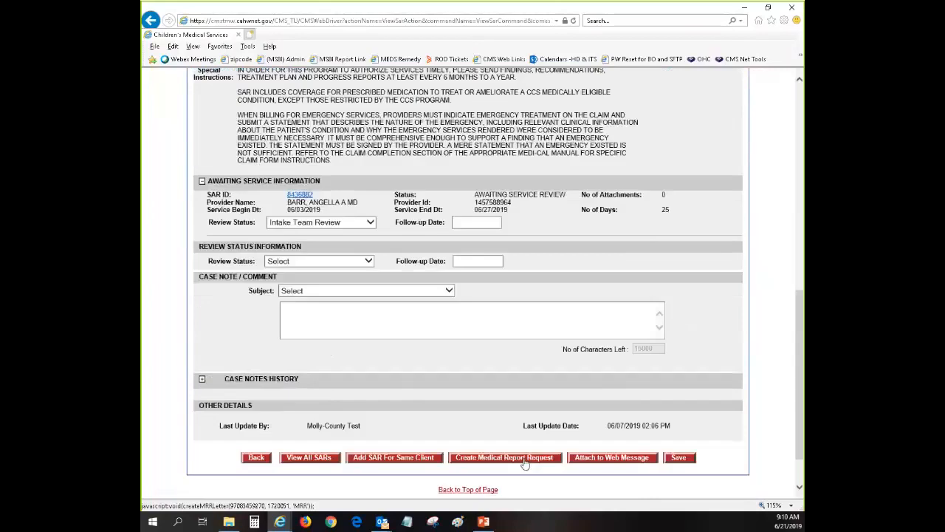
left_click(256, 459)
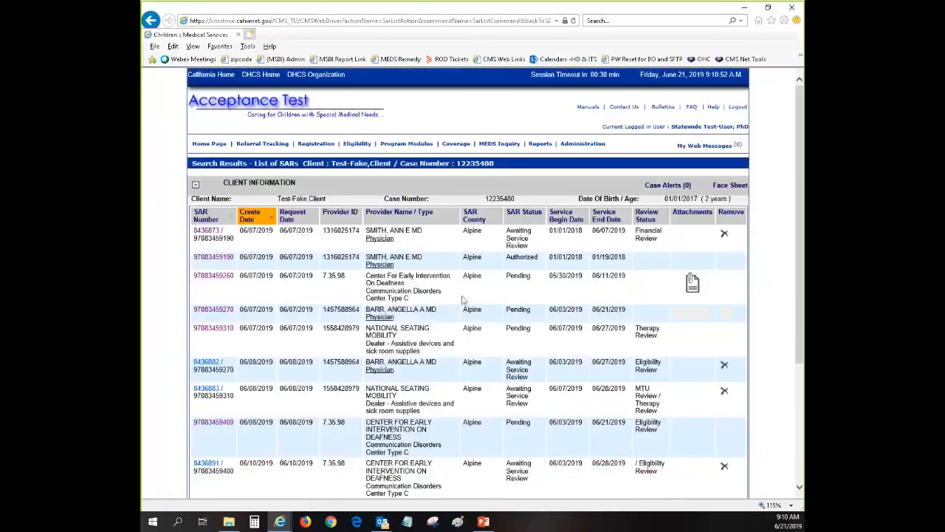
left_click(215, 312)
scroll(476, 359, "down", 5)
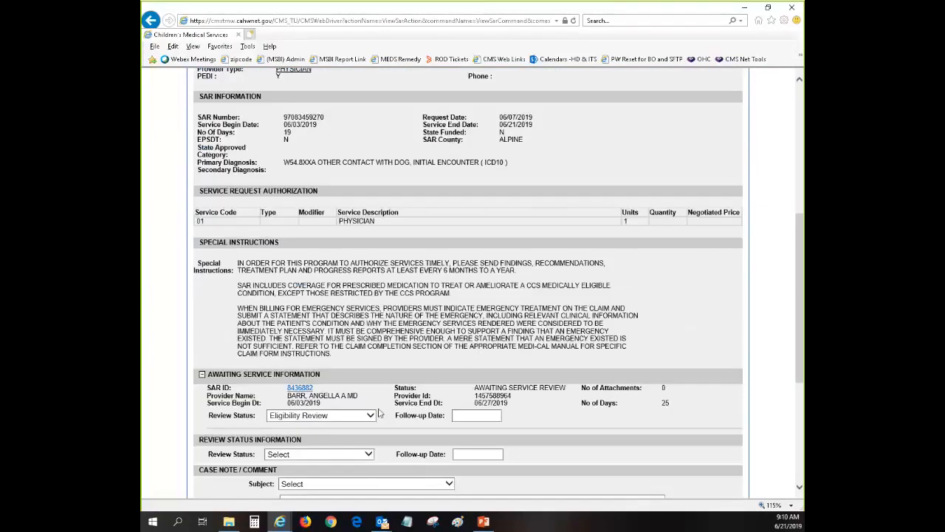
scroll(379, 414, "down", 1)
left_click_drag(209, 309, 400, 319)
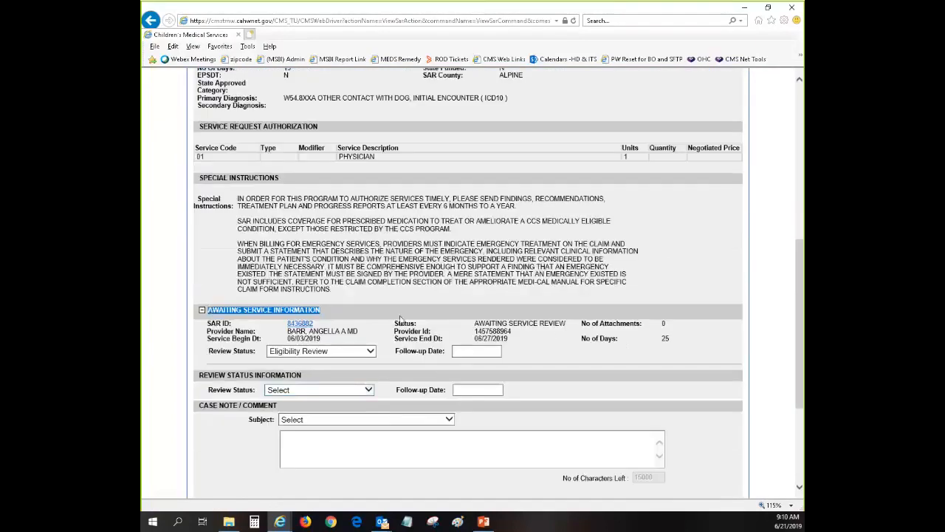
left_click(551, 334)
scroll(369, 427, "down", 2)
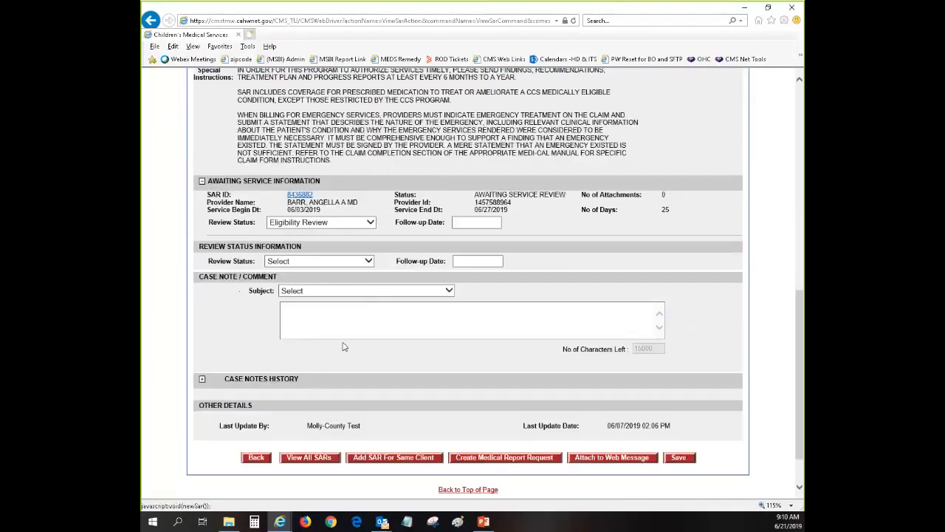
left_click(369, 261)
left_click(368, 261)
left_click(365, 262)
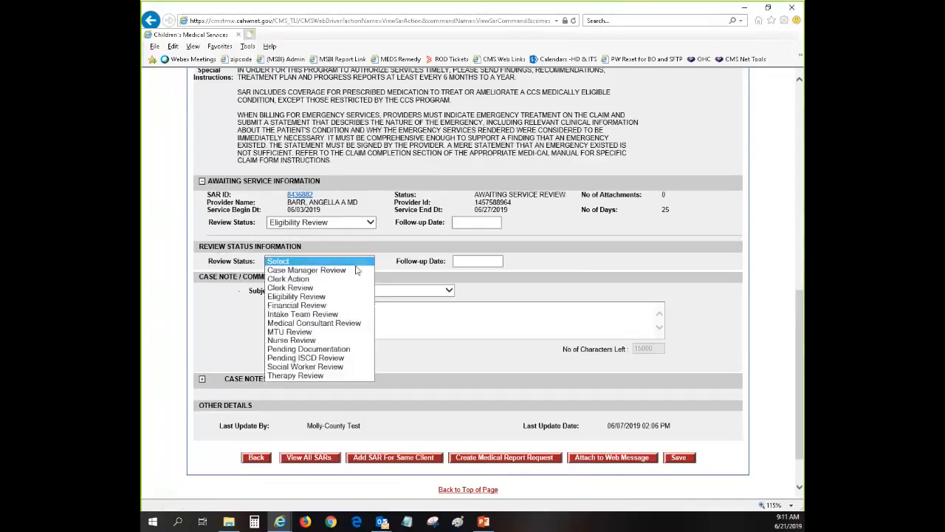
left_click(258, 458)
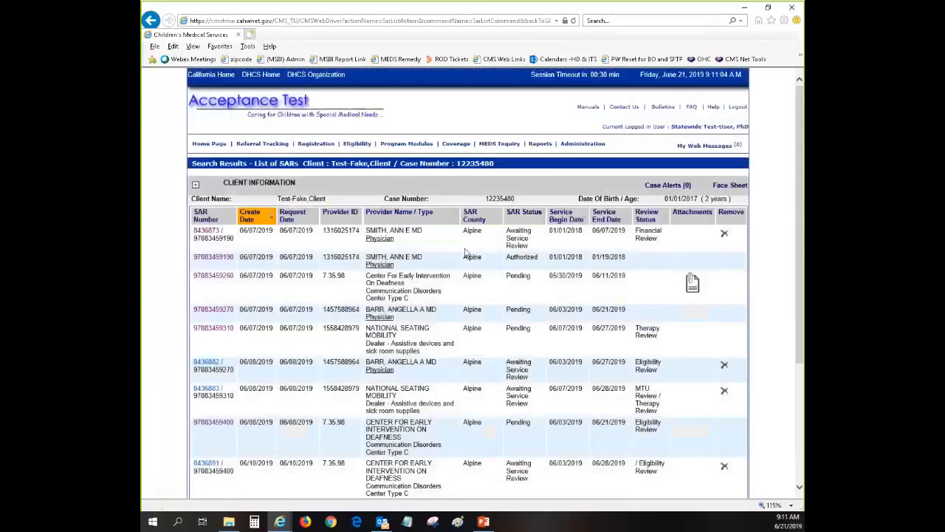
Save MTU Review as the 06/20/2019 SAR's review status and return to the client's SAR list.
scroll(421, 399, "down", 3)
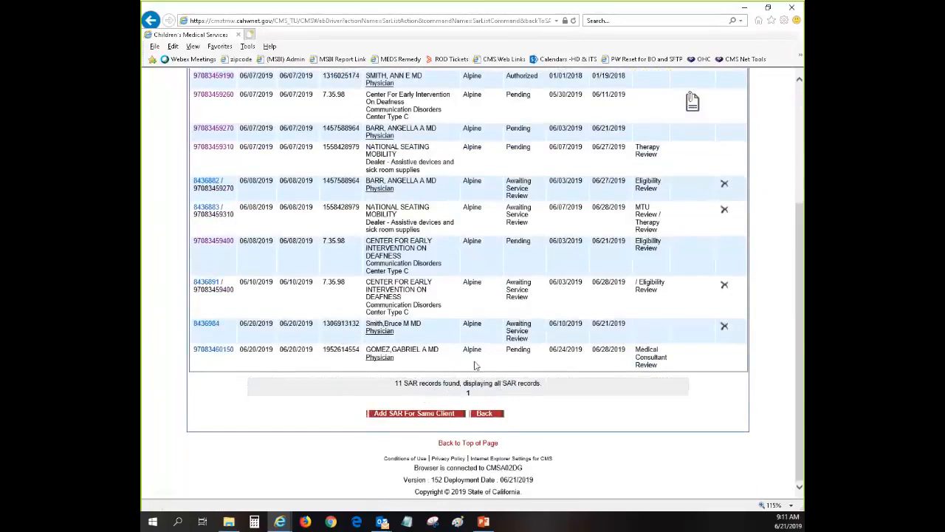
left_click(209, 323)
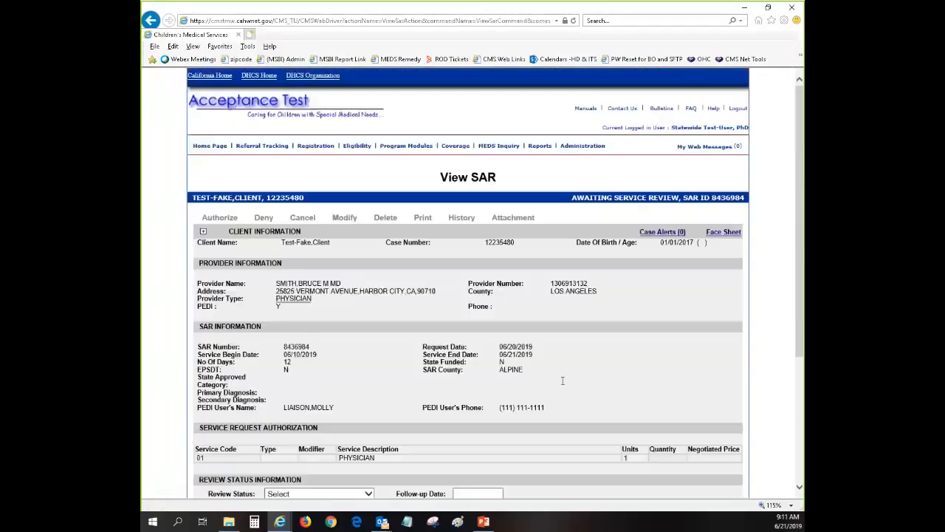
scroll(562, 380, "down", 5)
left_click(322, 330)
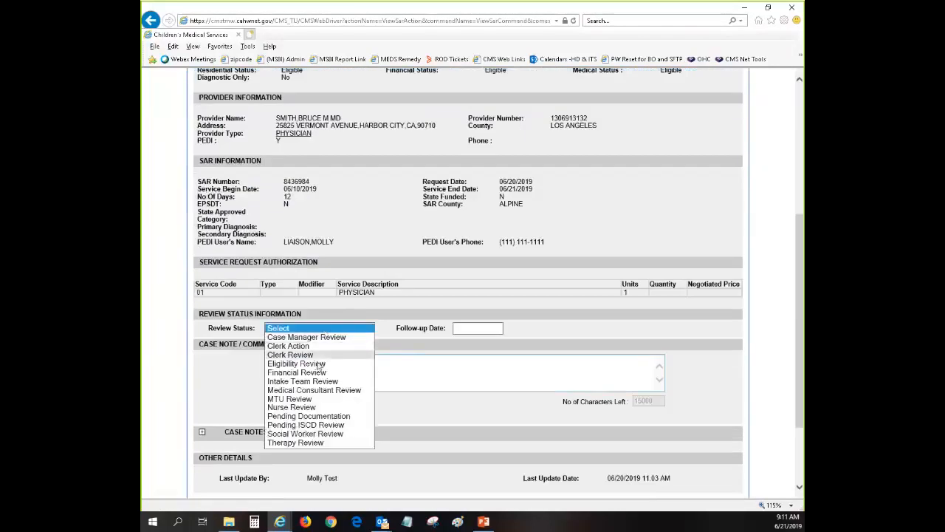
left_click(345, 399)
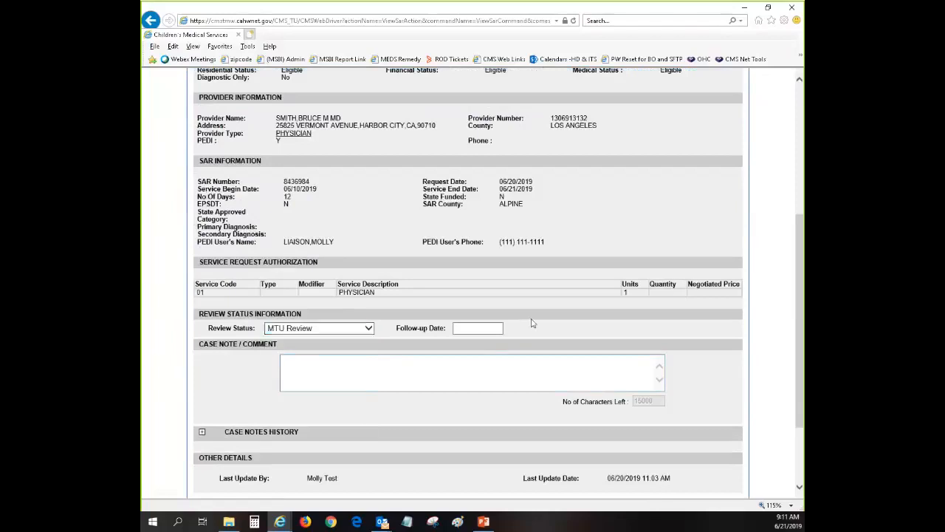
scroll(584, 360, "down", 3)
left_click(618, 404)
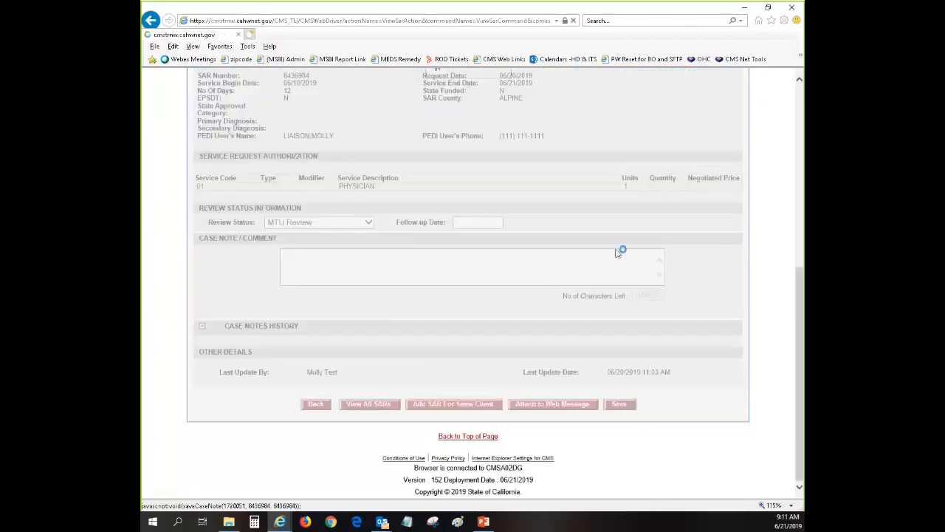
scroll(613, 245, "down", 5)
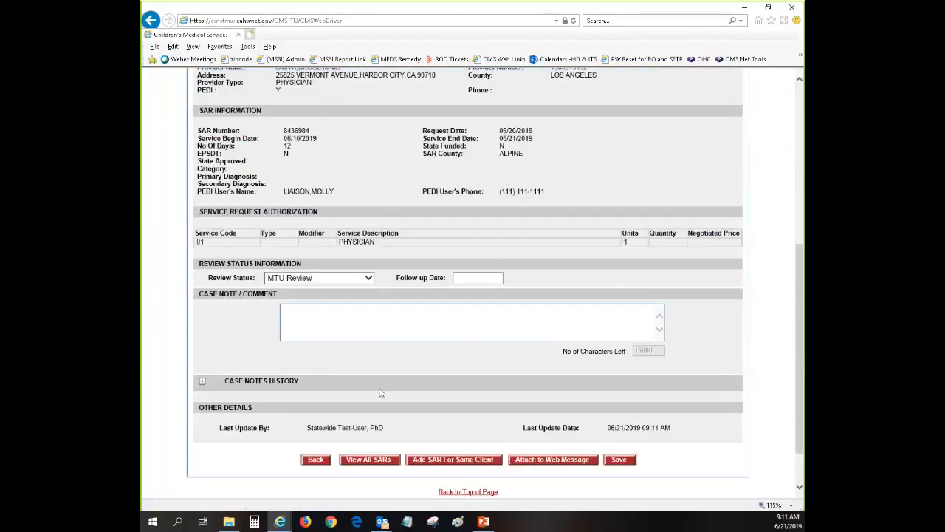
left_click(355, 458)
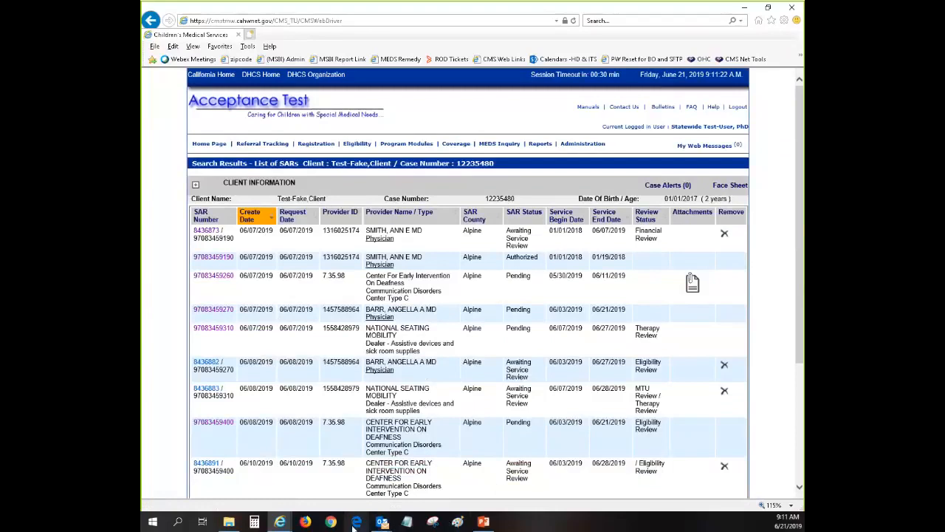
Bring up the SAR Review Status Report form from Reports > SAR and expand its County list.
mouse_move(543, 148)
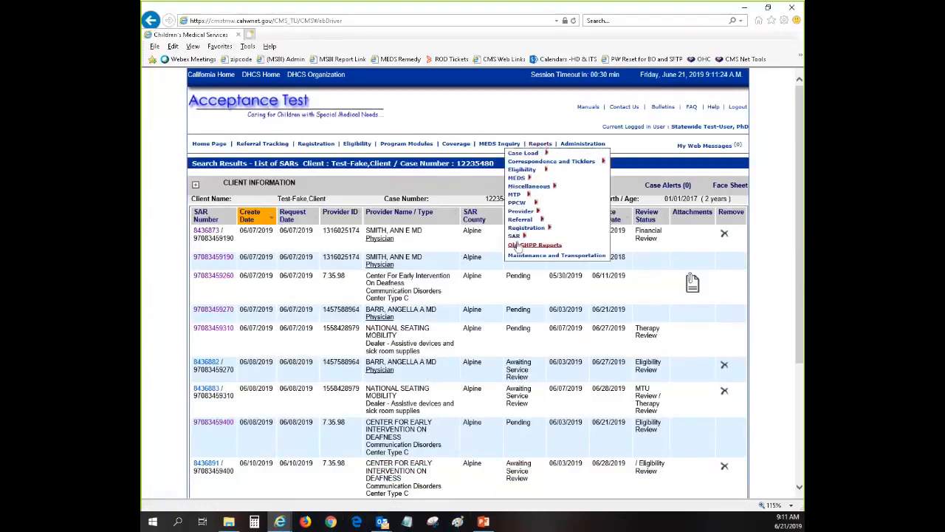
mouse_move(516, 235)
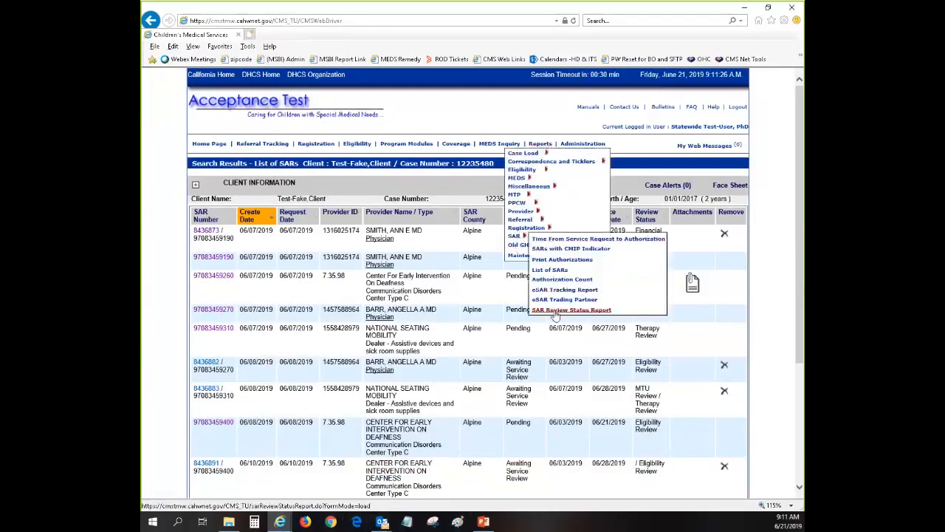
left_click(556, 311)
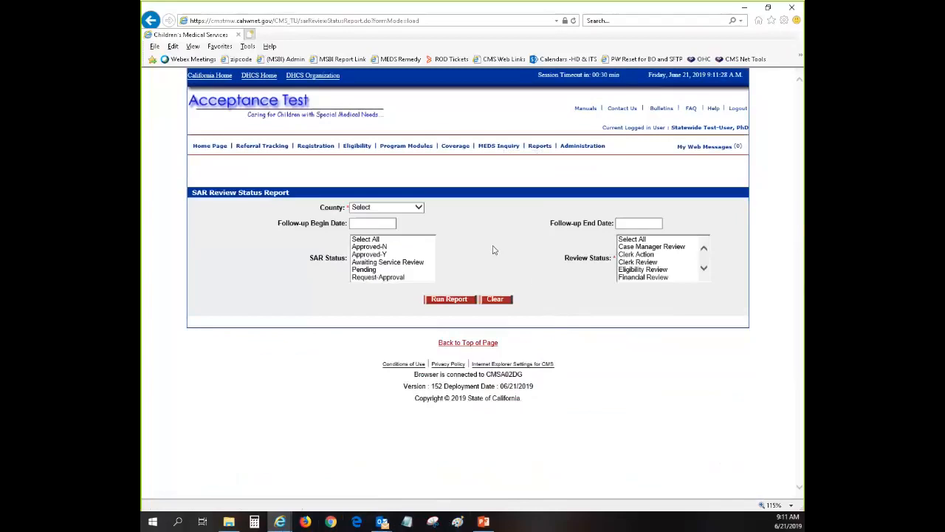
mouse_move(541, 149)
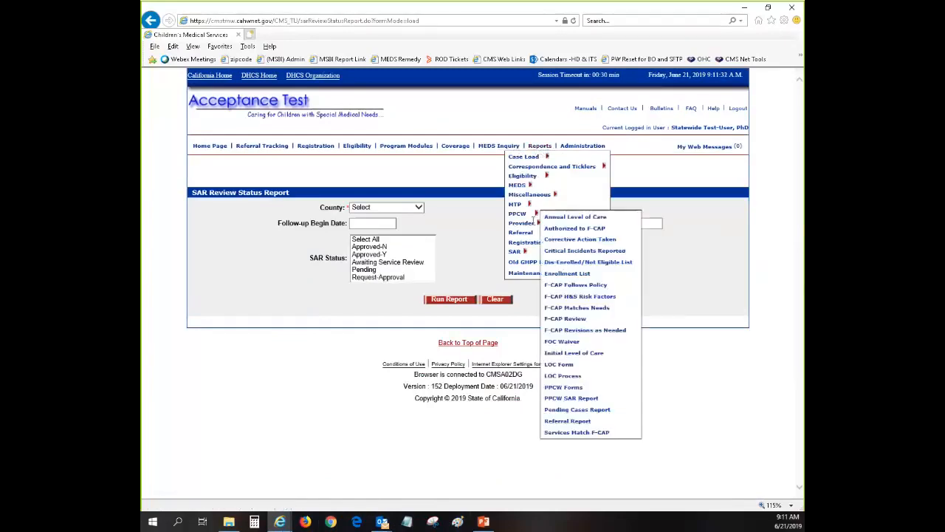
mouse_move(520, 251)
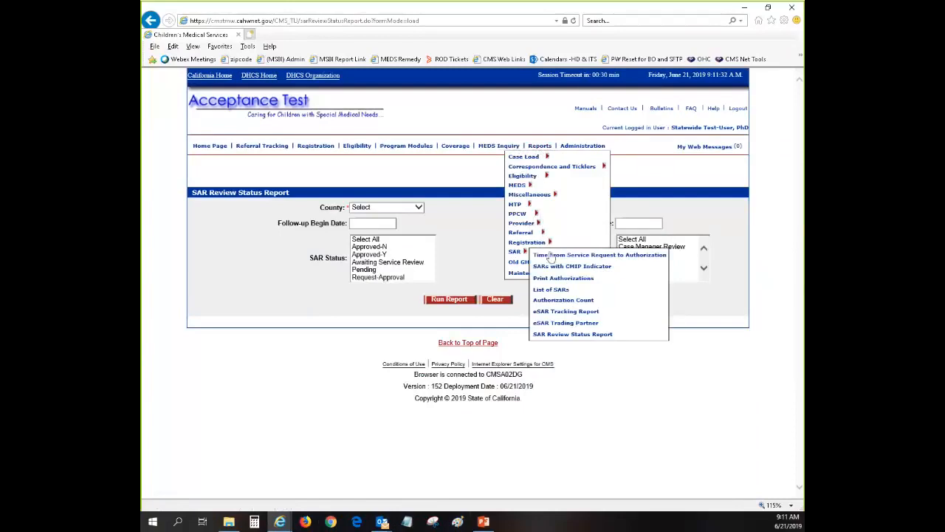
left_click(569, 335)
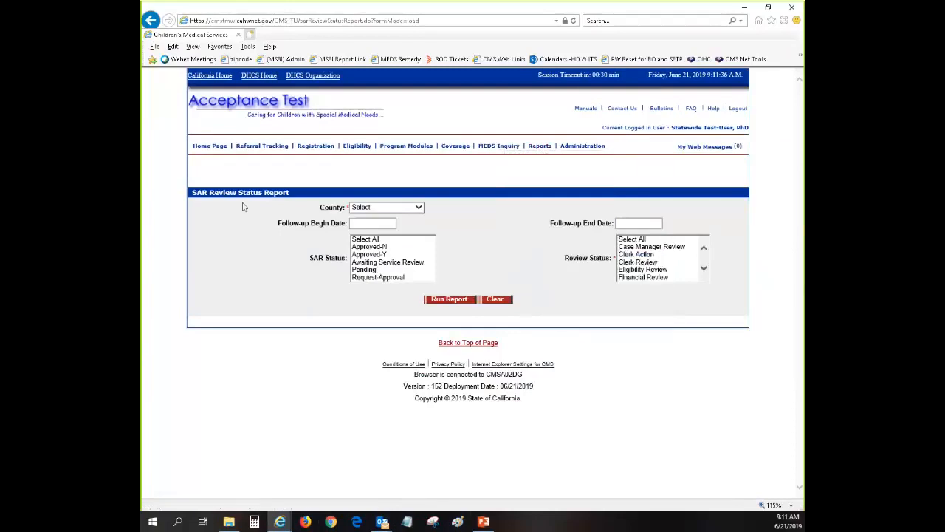
left_click(384, 208)
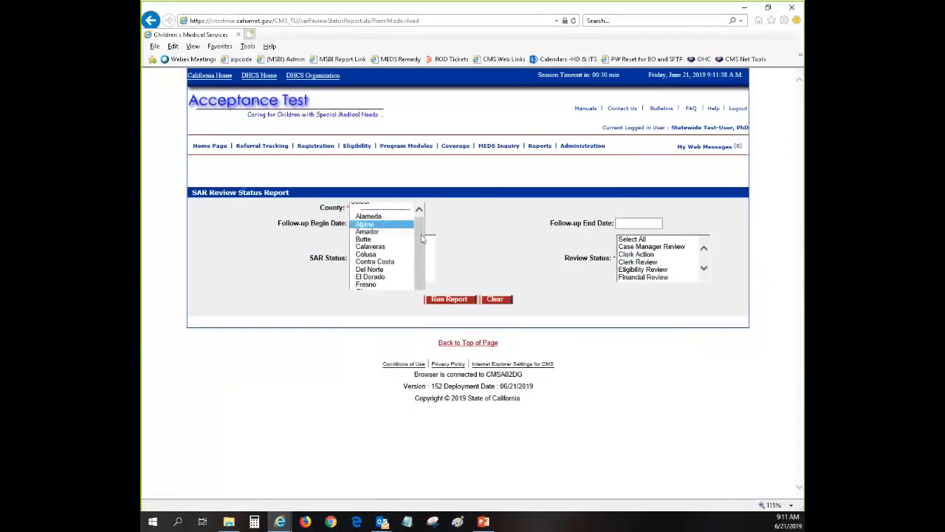
Try initial report criteria, then clear all the report filters.
left_click(369, 221)
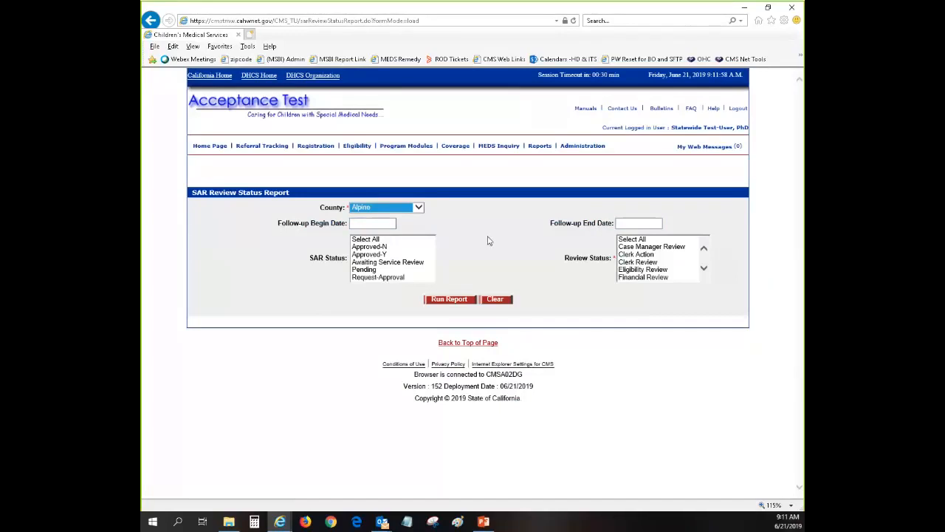
left_click_drag(313, 260, 346, 258)
left_click(339, 209)
left_click(373, 239)
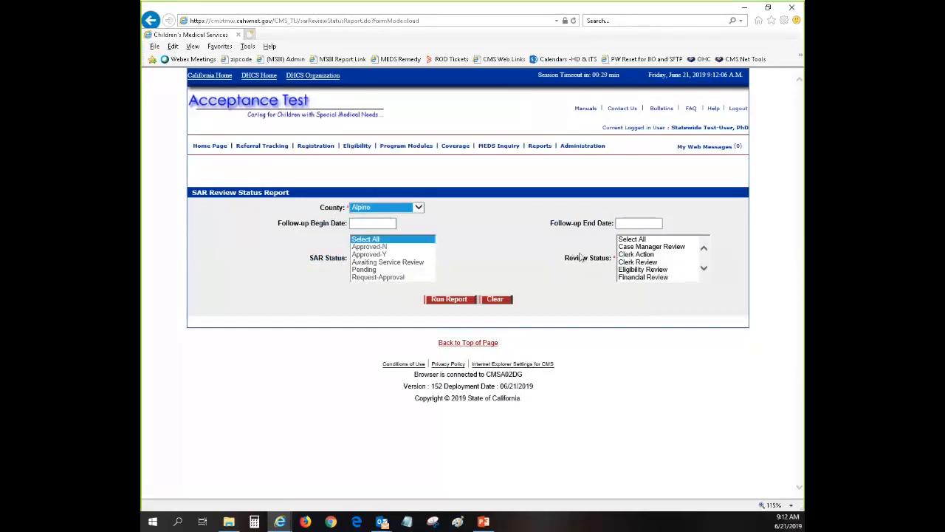
left_click(628, 240)
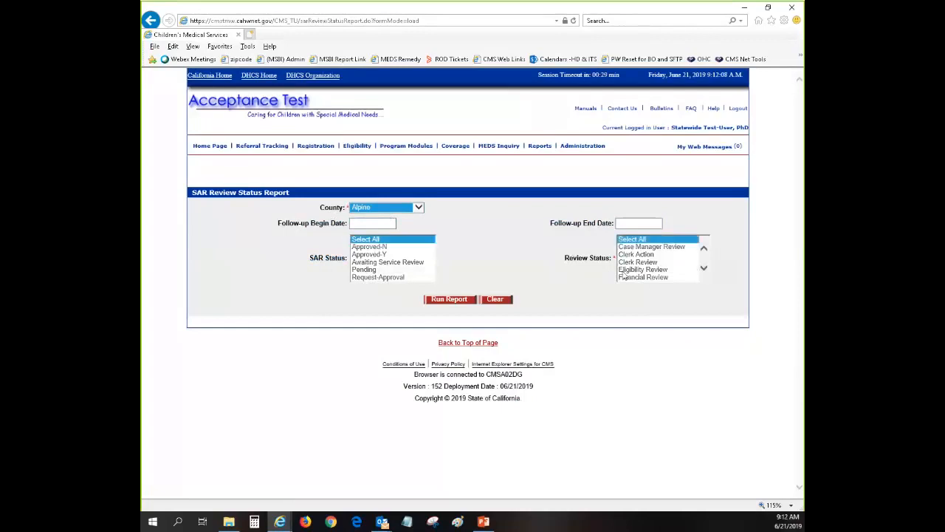
left_click(496, 302)
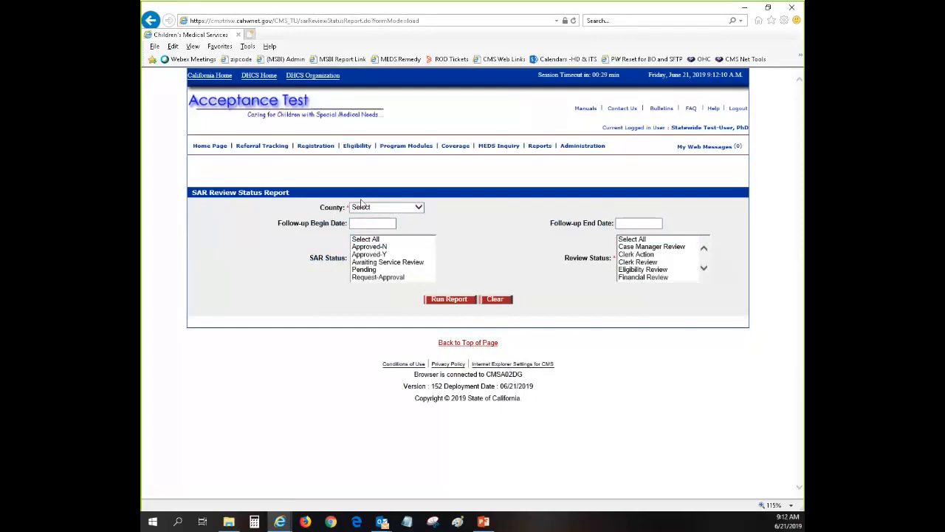
Run the report for Alpine county, Awaiting Service Review and Pending ISCD Review.
left_click(402, 207)
left_click(362, 231)
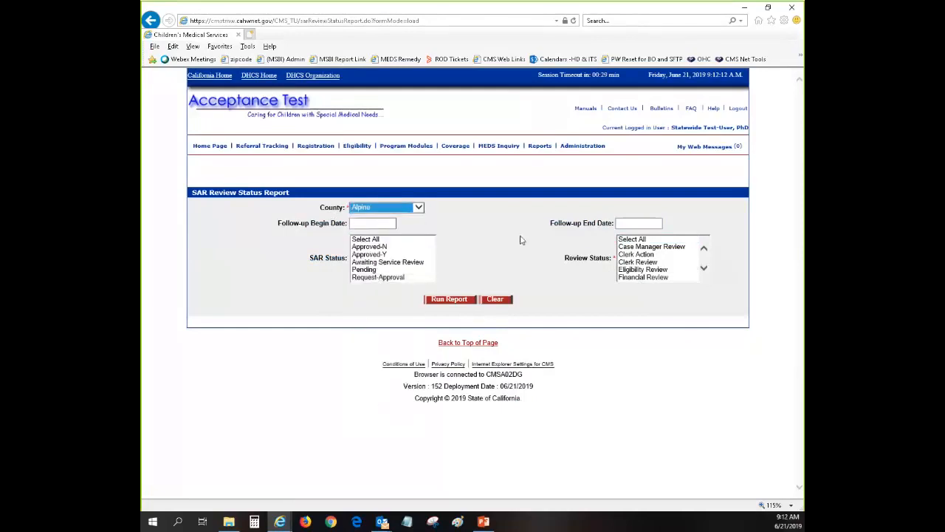
left_click(381, 262)
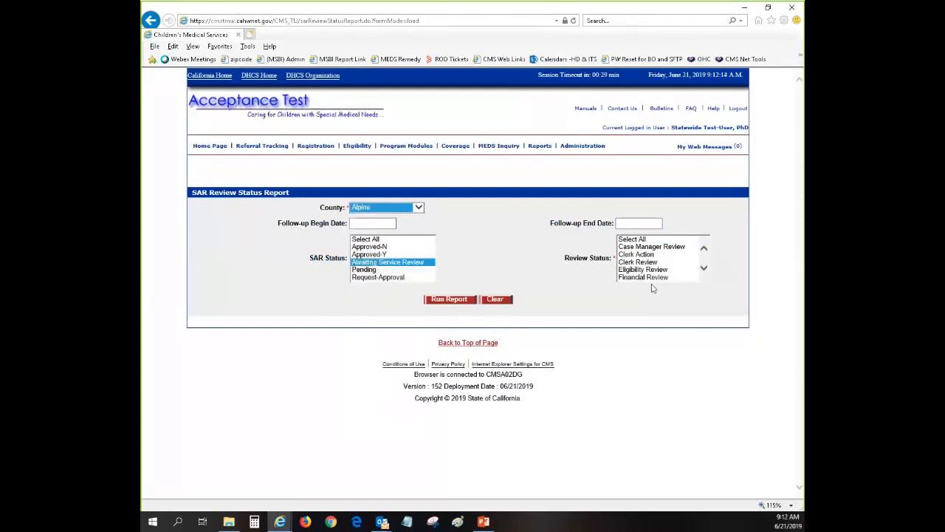
scroll(708, 270, "down", 3)
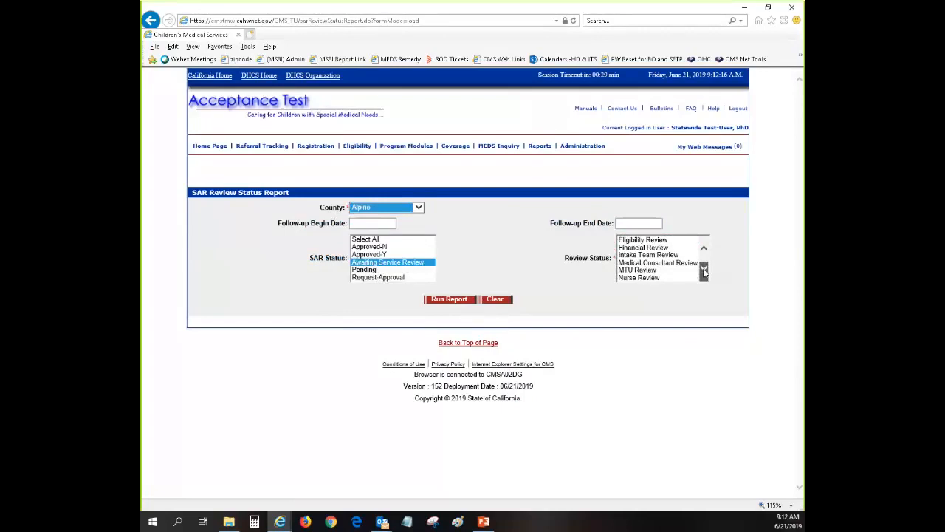
left_click(651, 262)
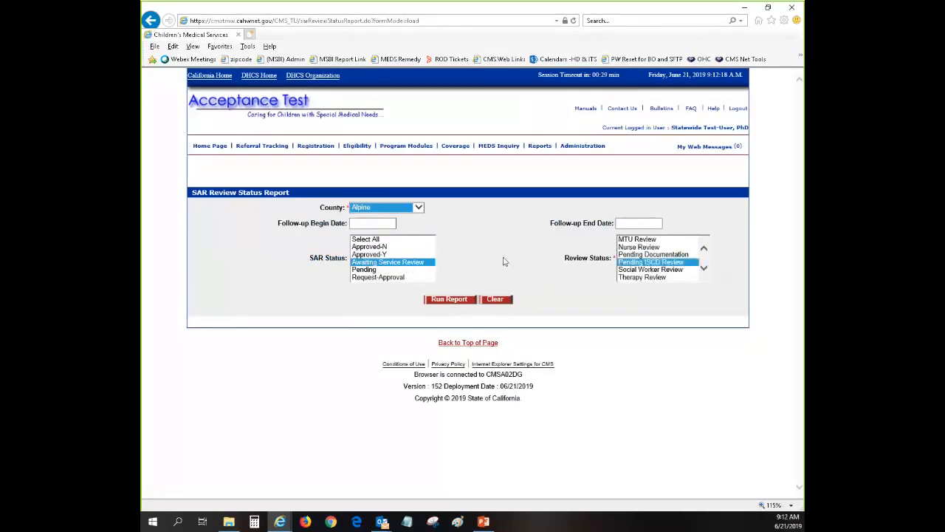
left_click(449, 299)
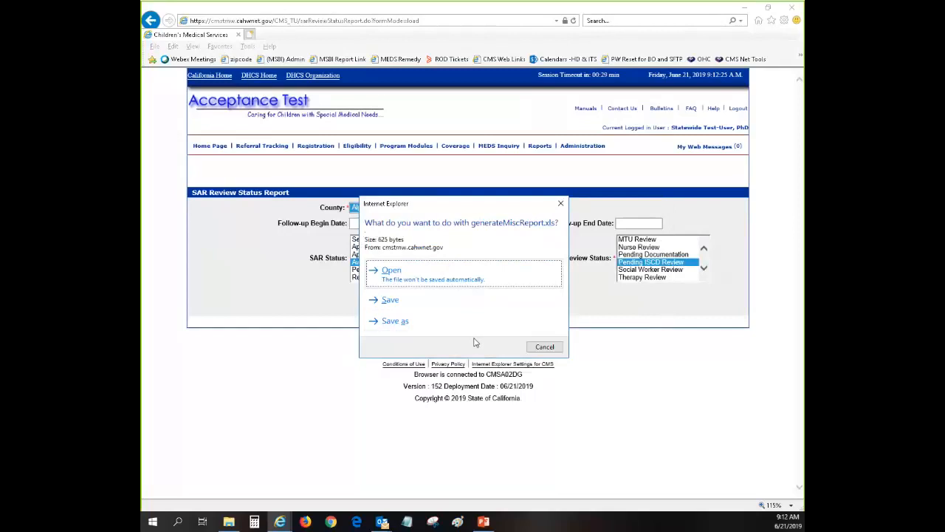
Open the downloaded generateMiscReport(1) report in Excel, accepting the file-format warning.
left_click(431, 278)
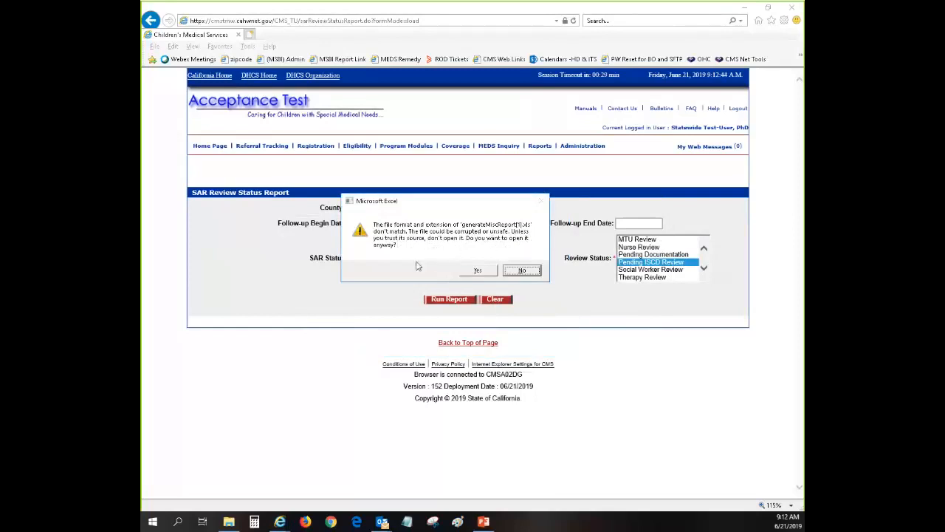
left_click(478, 273)
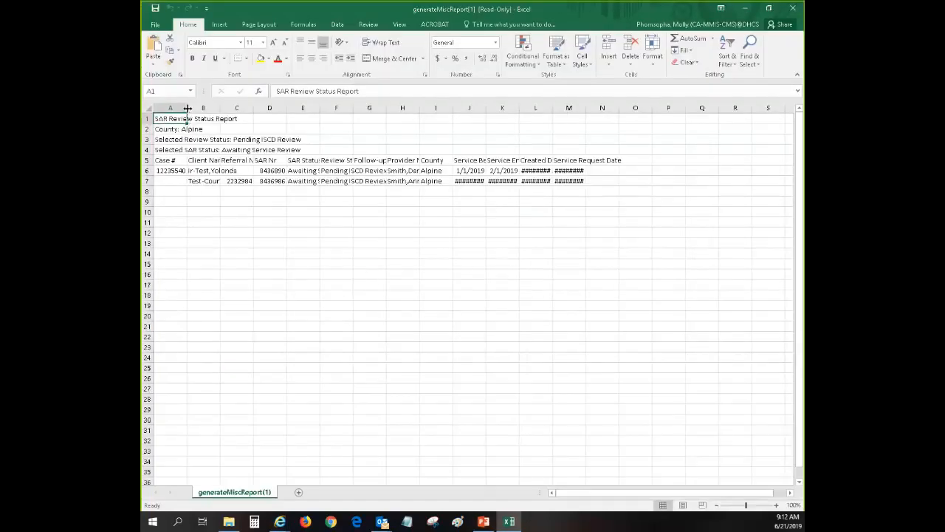
Briefly select columns J through N, then clear the selection.
left_click(495, 275)
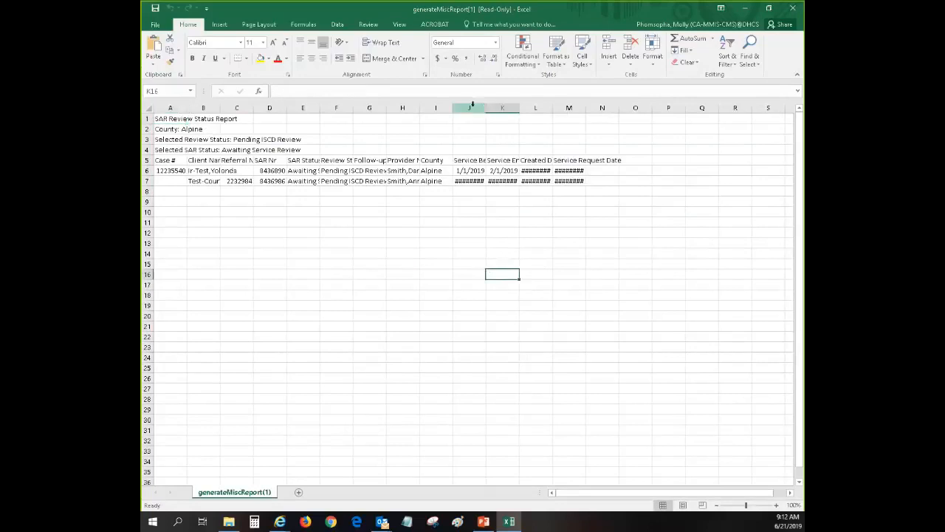
left_click_drag(469, 107, 591, 108)
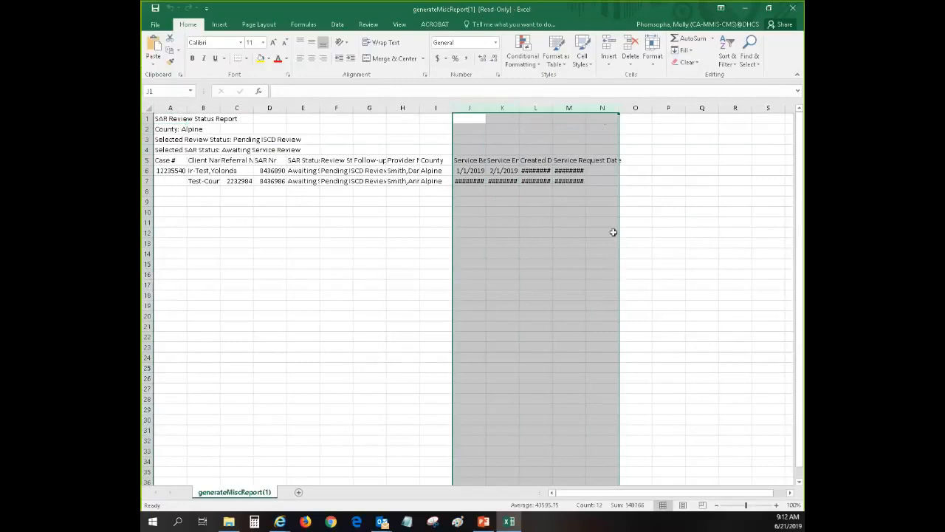
left_click(648, 231)
left_click(305, 235)
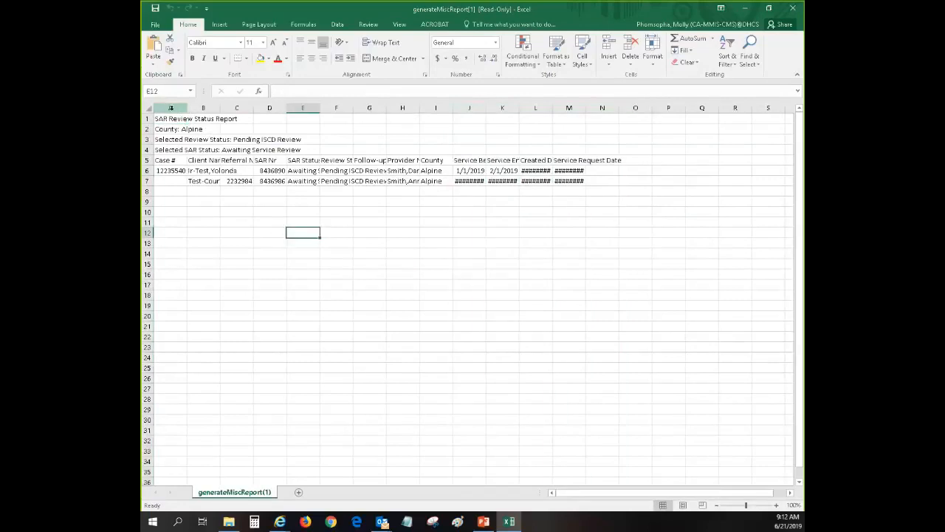
AutoFit column A and undo it, then AutoFit columns B through P to their contents.
left_click(175, 109)
left_click_drag(182, 109, 620, 137)
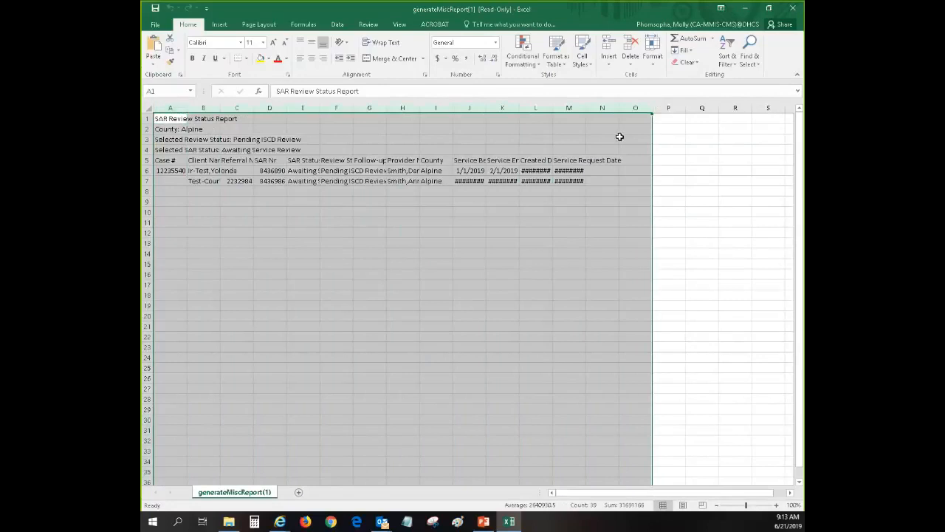
left_click(182, 107)
double_click(187, 107)
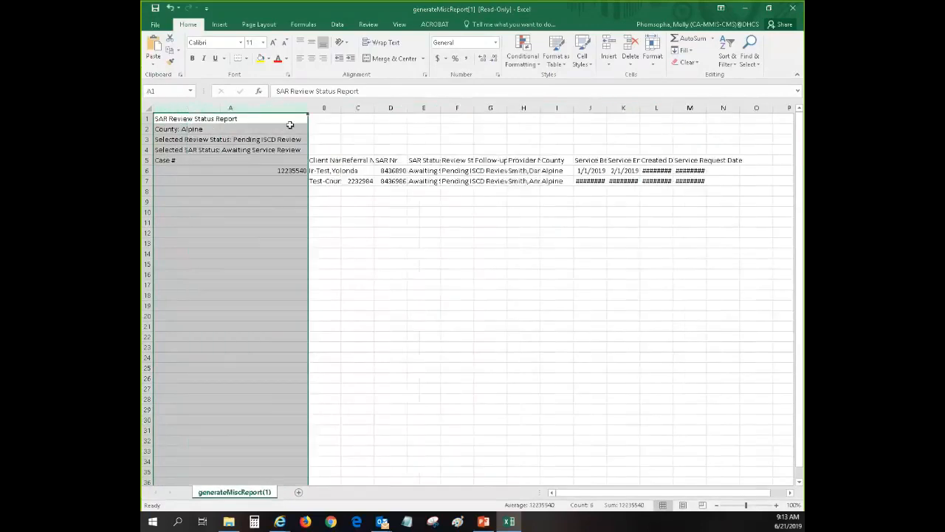
left_click(170, 7)
left_click(332, 218)
left_click_drag(203, 108, 668, 141)
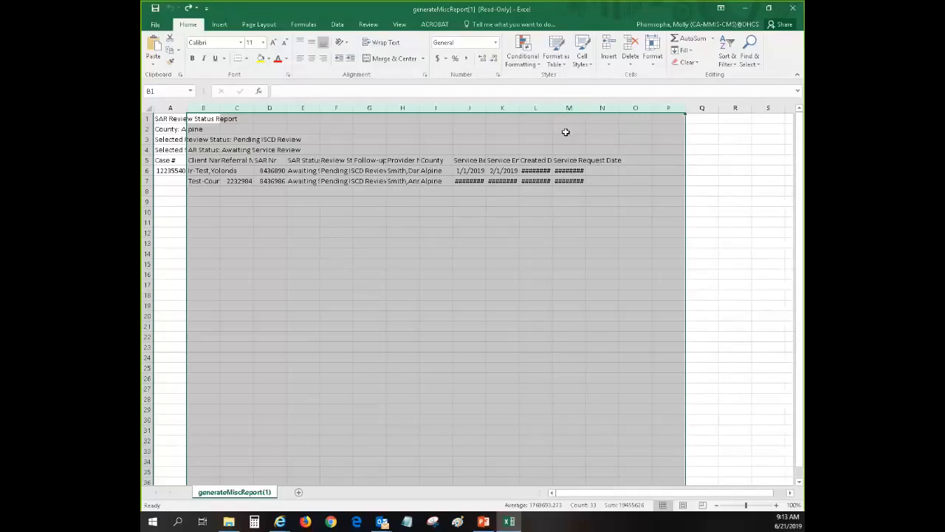
double_click(385, 109)
Check the Review Status, SAR Status and Follow-up Date columns, then minimize the Excel window.
left_click(521, 284)
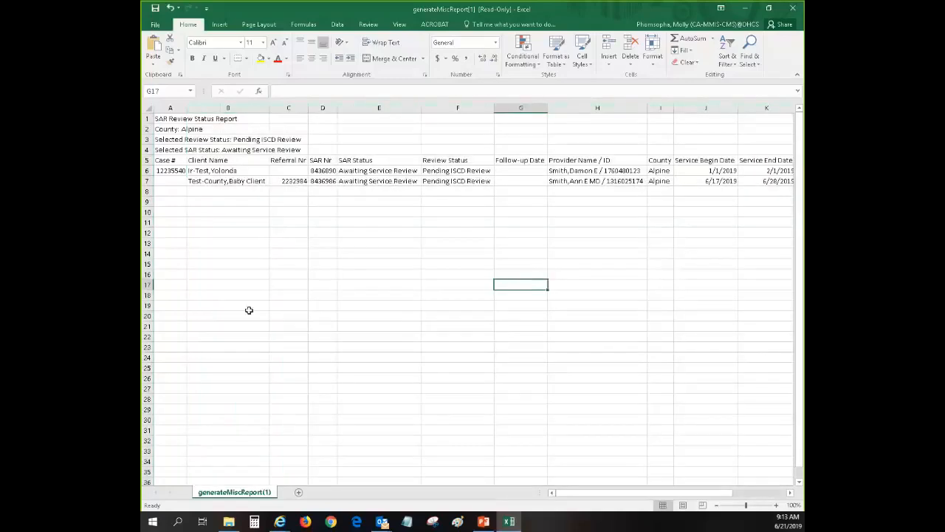
left_click(474, 308)
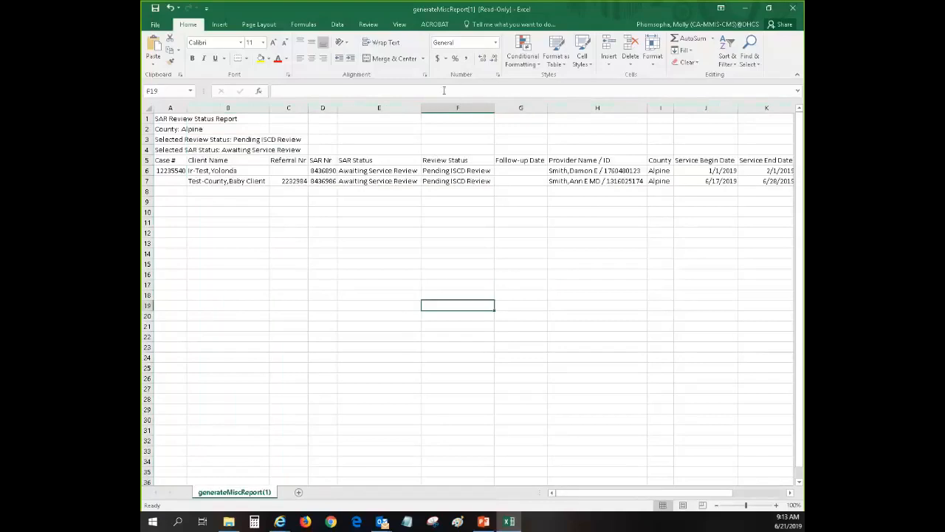
left_click(329, 276)
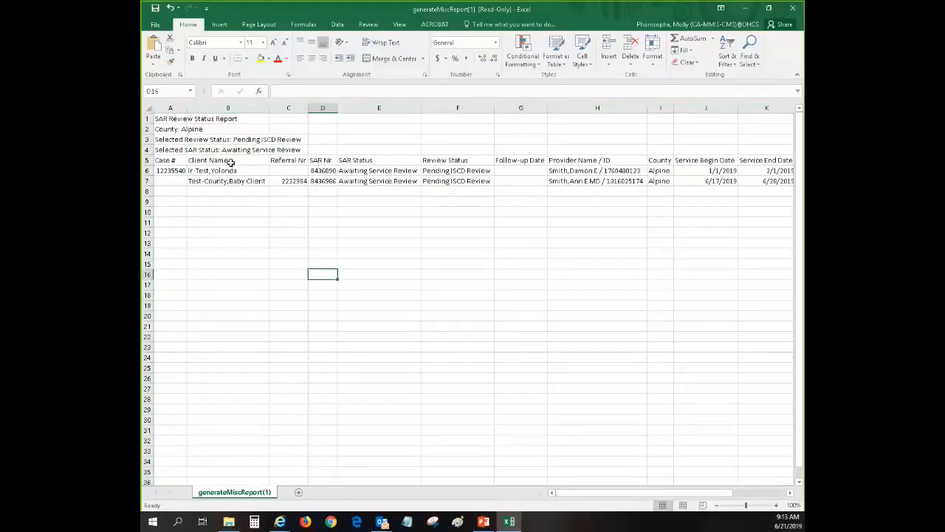
left_click(458, 108)
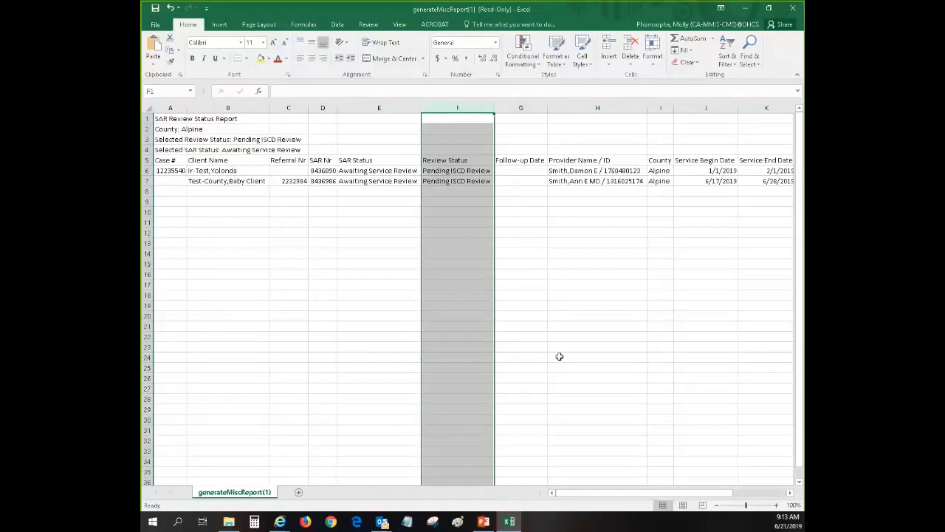
left_click(370, 109)
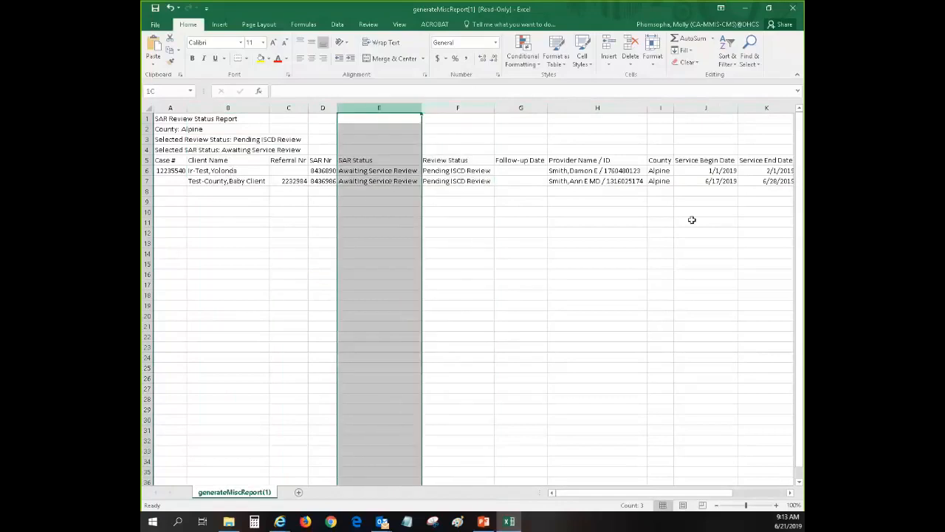
left_click(617, 305)
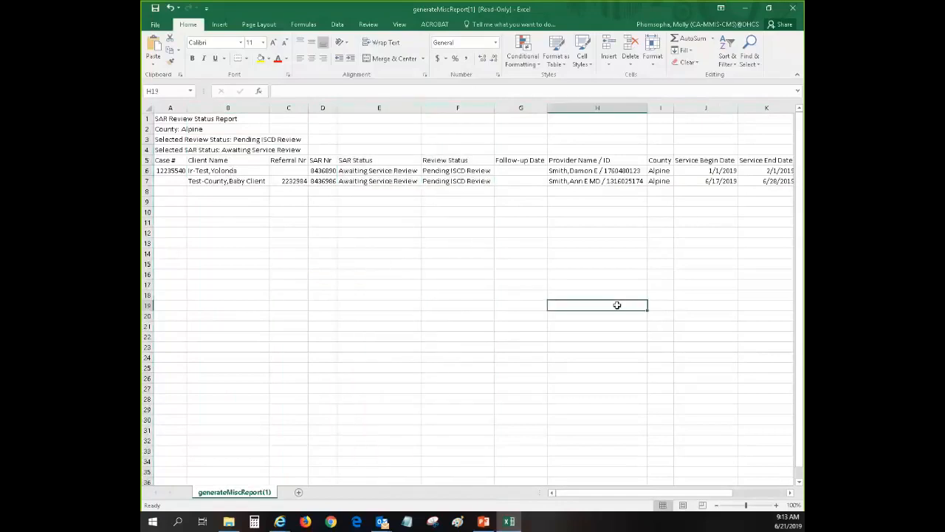
left_click(515, 108)
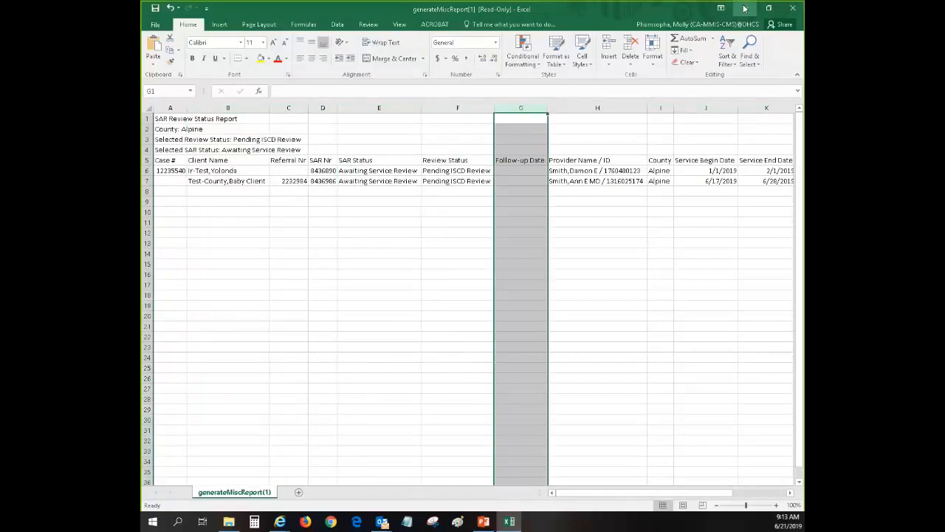
left_click(709, 348)
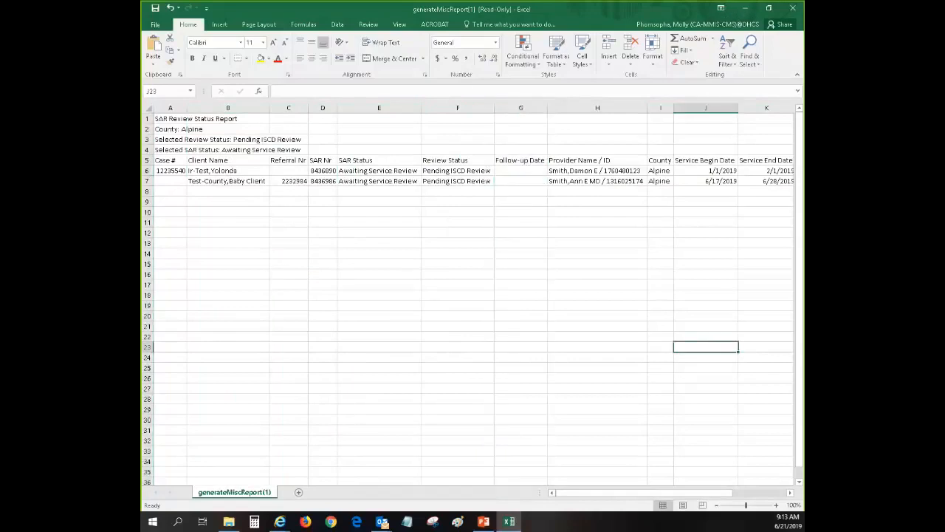
left_click(744, 9)
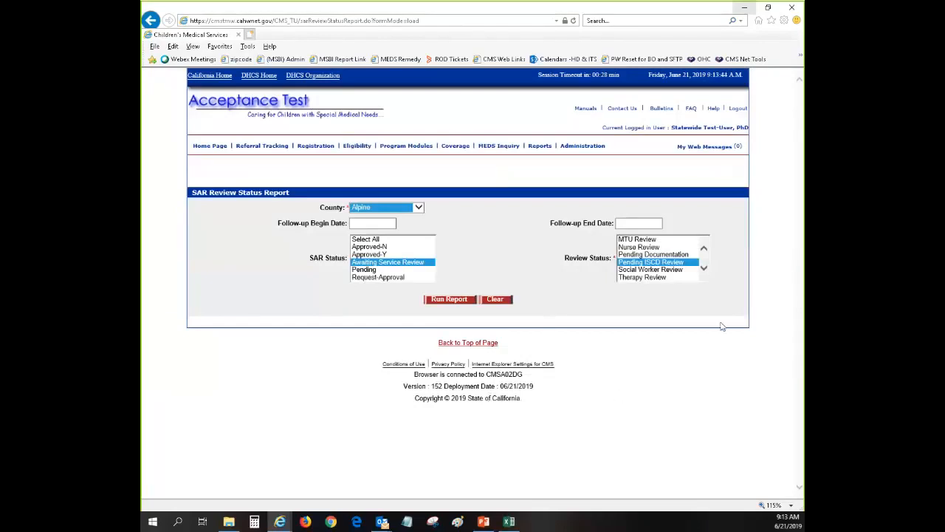
Bring up the one-slide Statewide User PowerPoint deck and run its slide show to the black end screen.
left_click(483, 522)
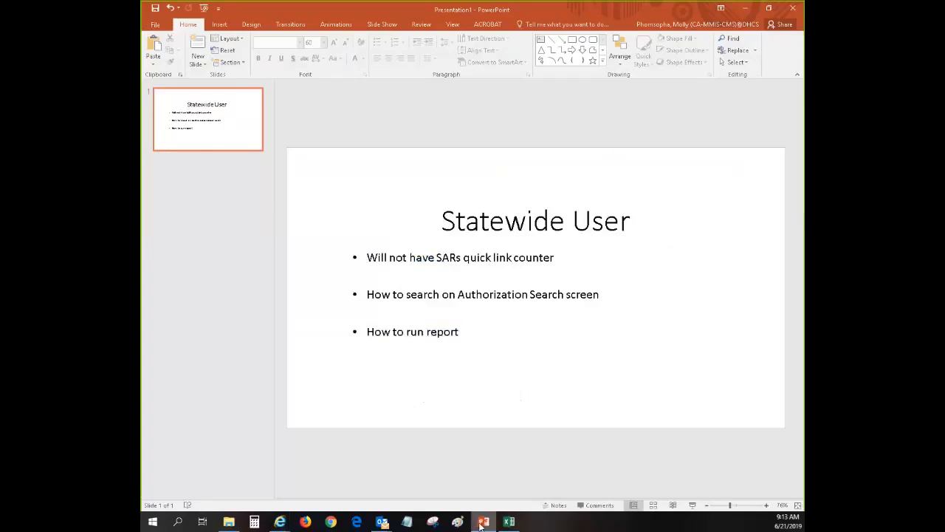
left_click(534, 336)
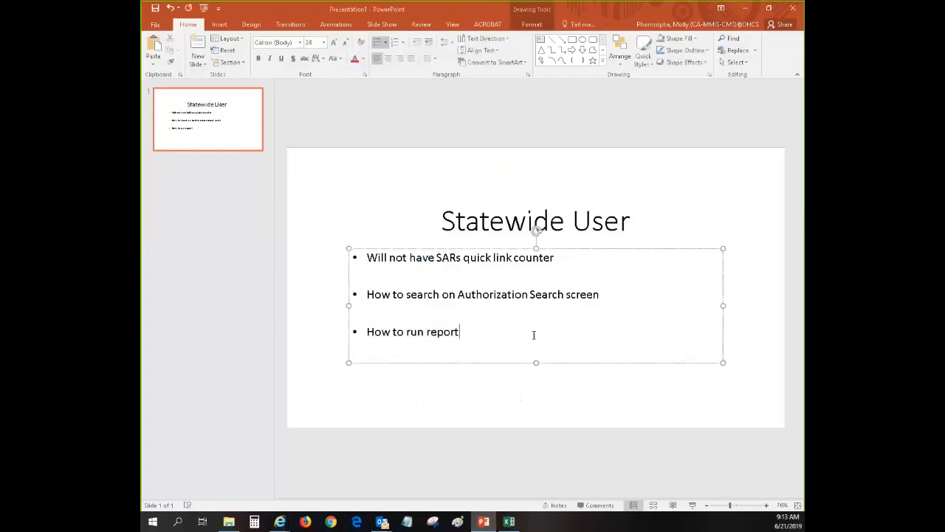
left_click(514, 231)
double_click(543, 279)
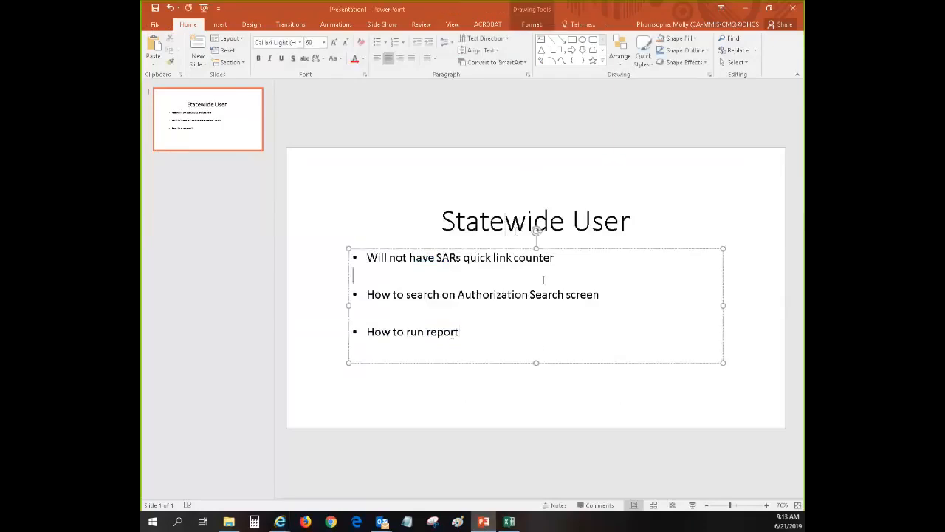
left_click(692, 506)
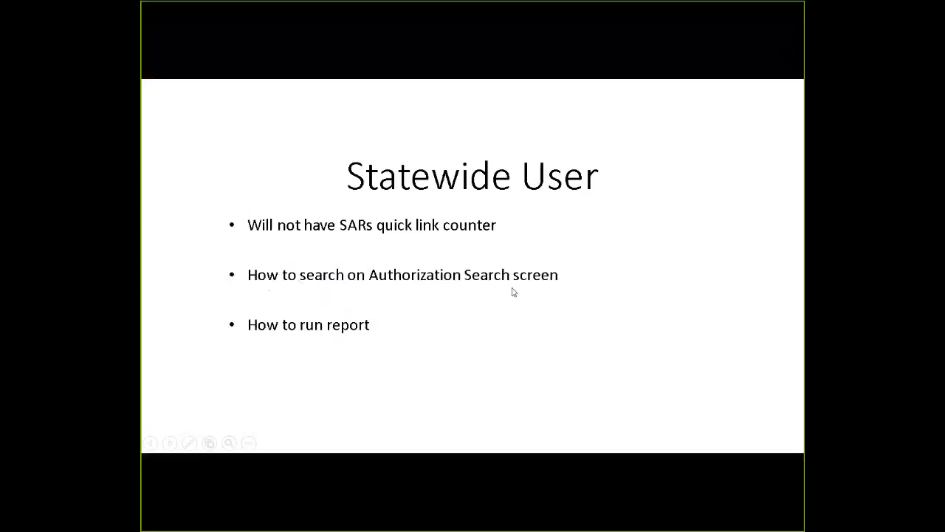
left_click(426, 336)
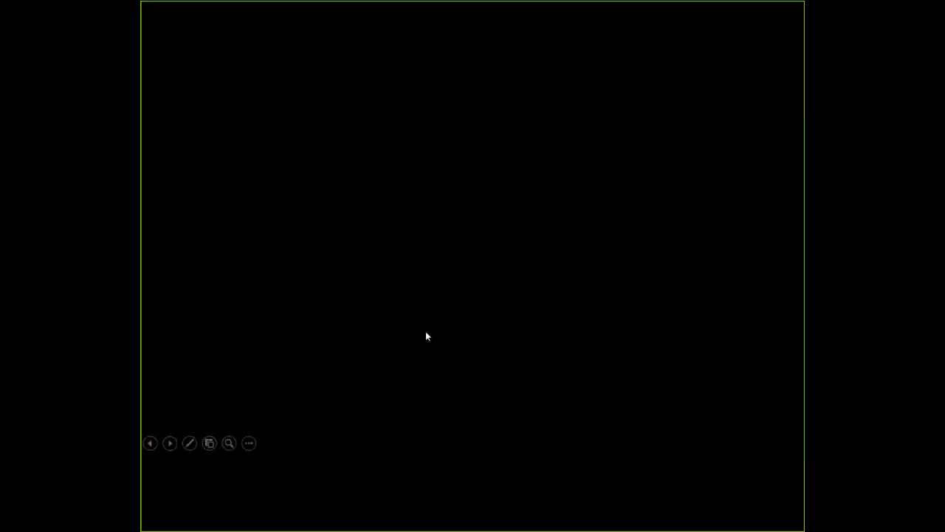